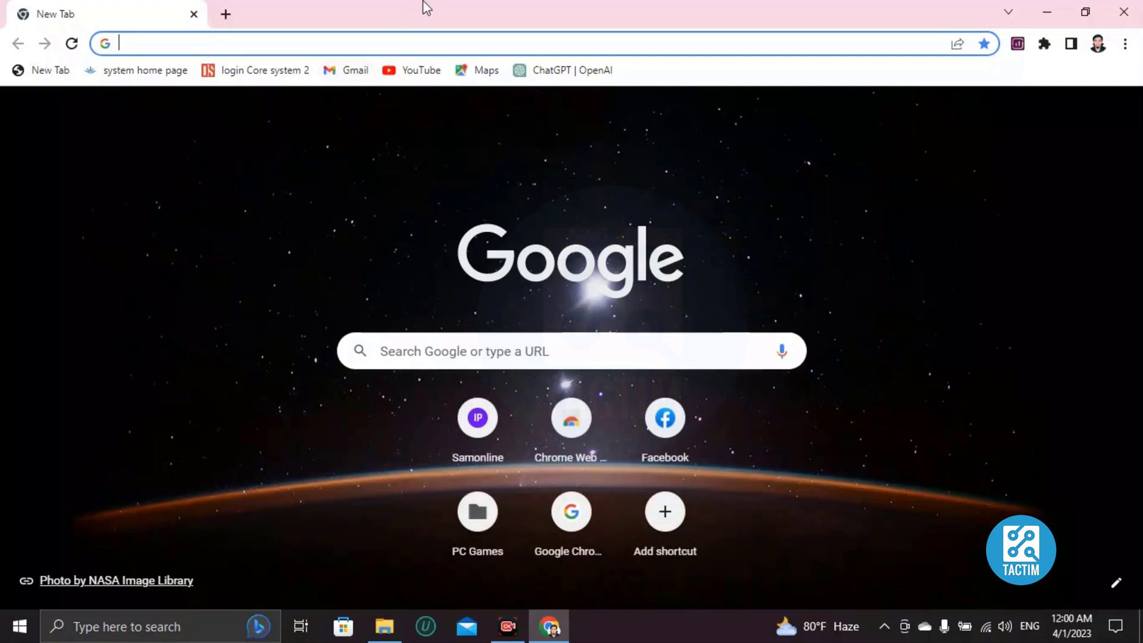
- Search Google for canva' from the Chrome address bar
type("canva'")
key("Return")
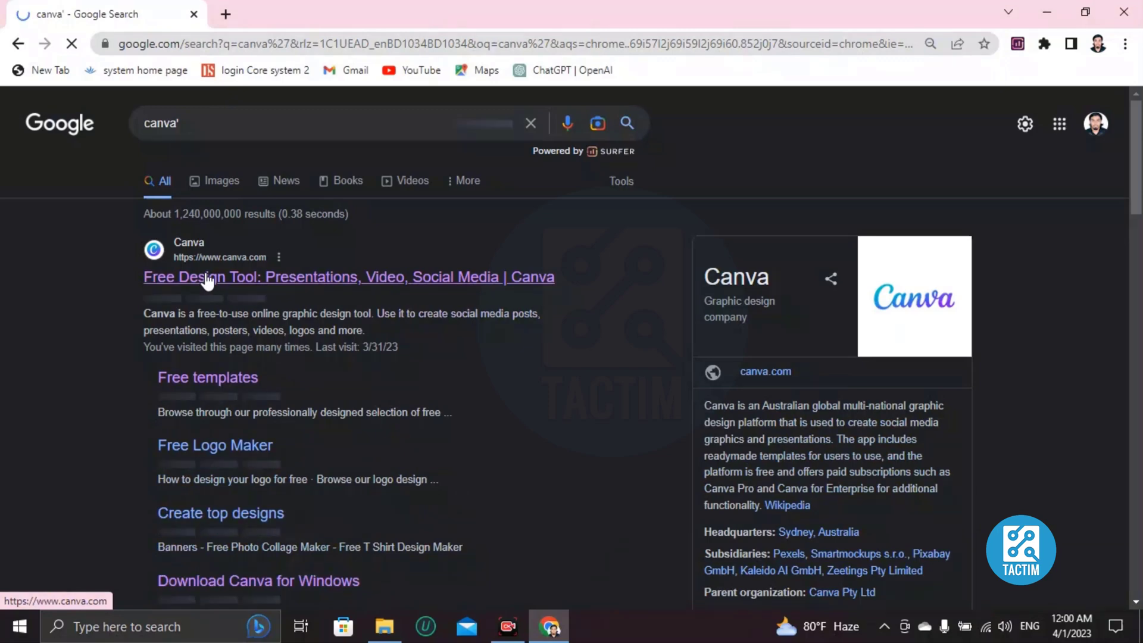
- Go to the Canva website and search its templates for 'valentine card'
left_click(207, 279)
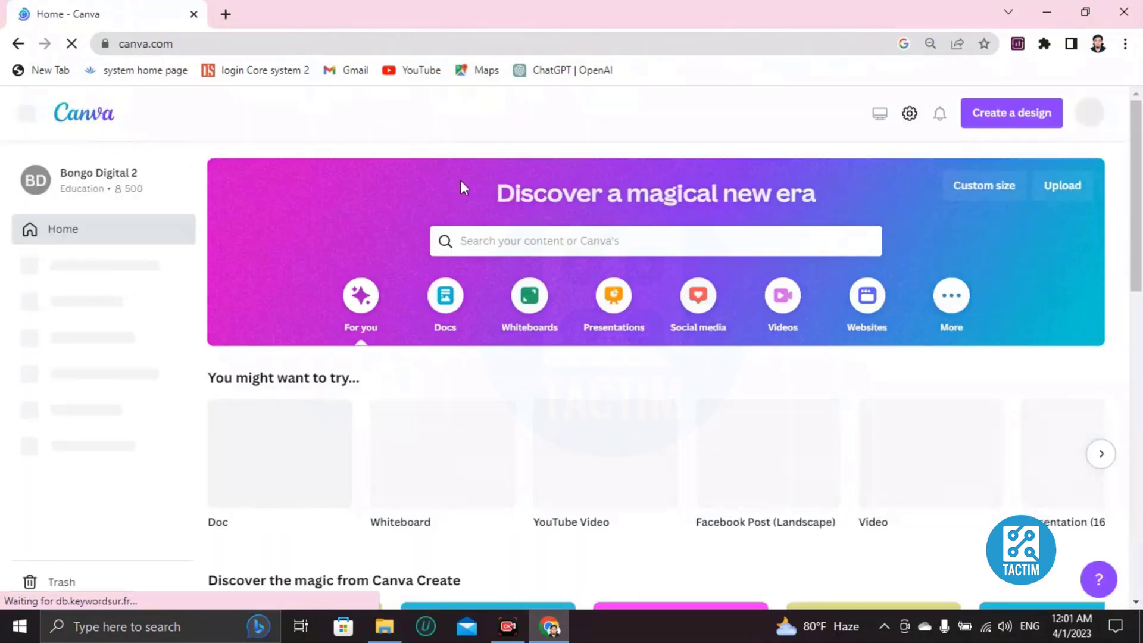
left_click(480, 240)
type("va")
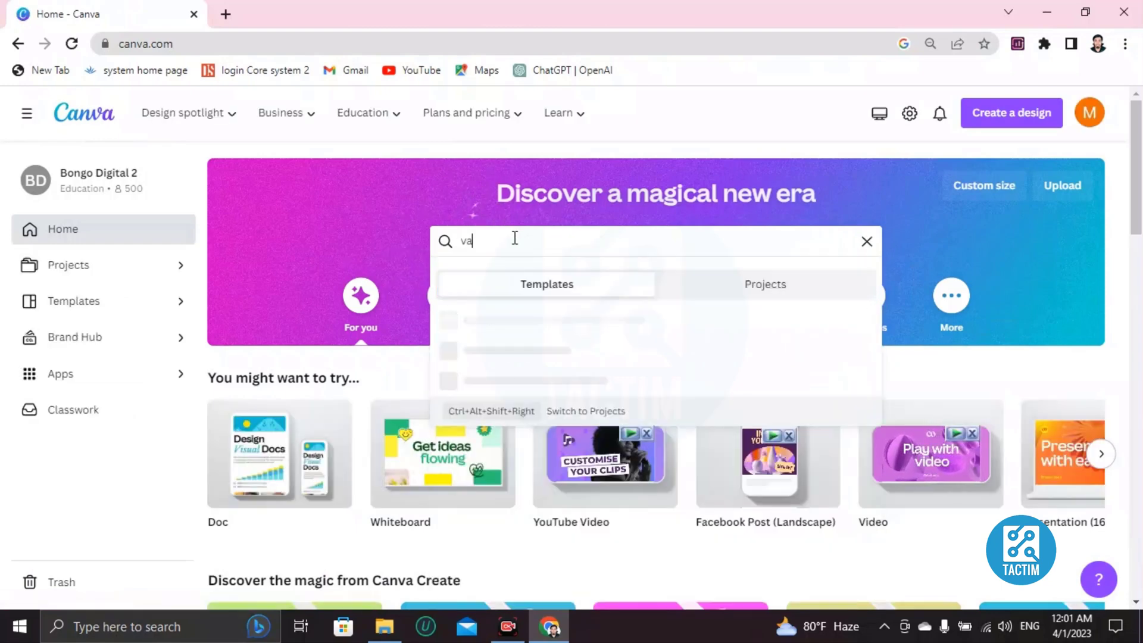
type("lentine card")
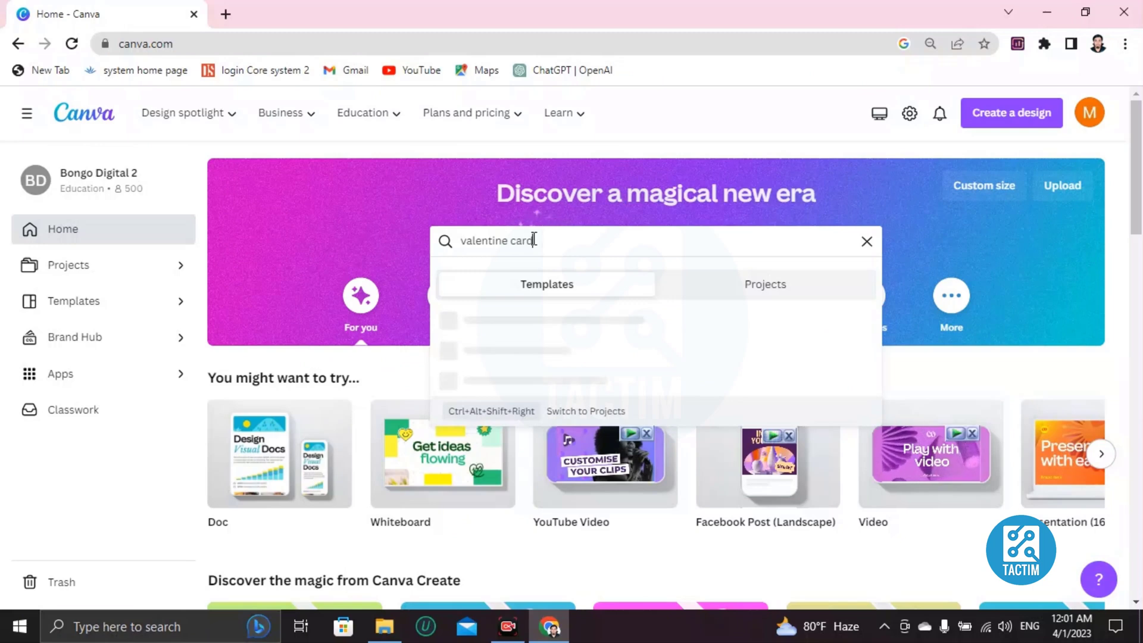
key("Return")
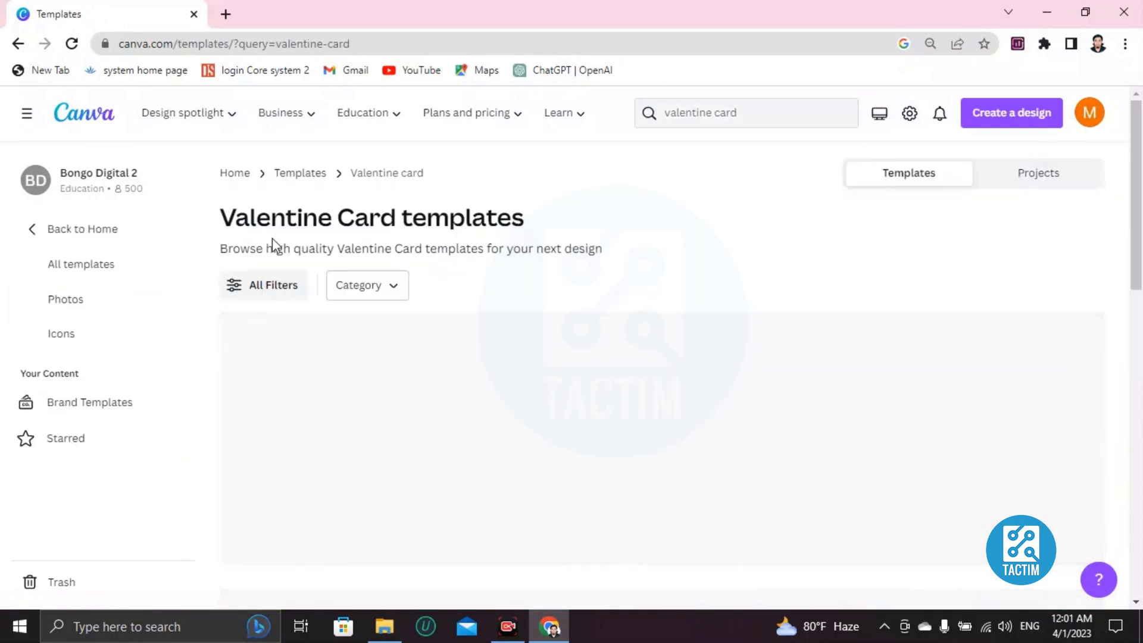
- Browse the results and preview the Free Elegant Beige Photo Valentine Card template
scroll(225, 344, "down", 2)
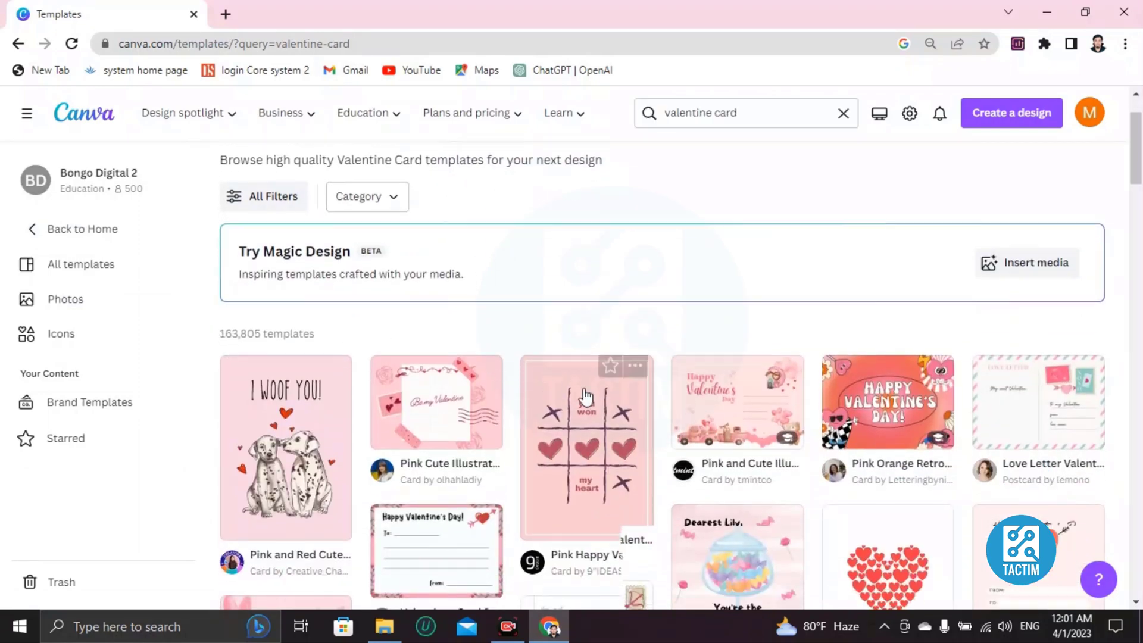
scroll(740, 315, "down", 7)
scroll(600, 356, "down", 10)
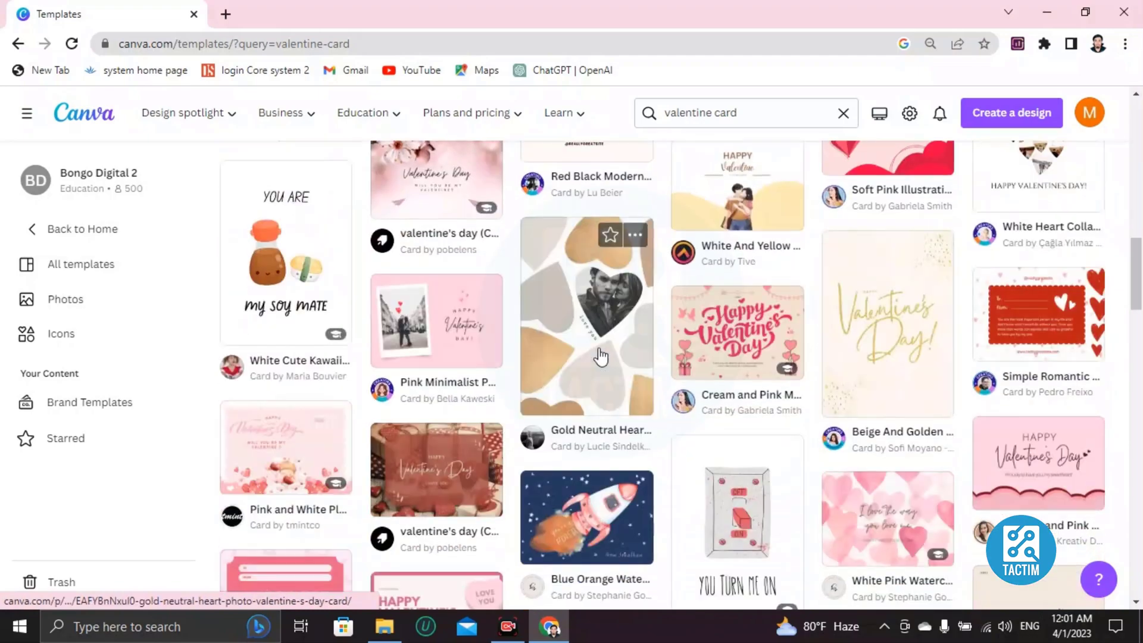
scroll(600, 356, "down", 9)
scroll(599, 356, "up", 7)
scroll(600, 356, "up", 3)
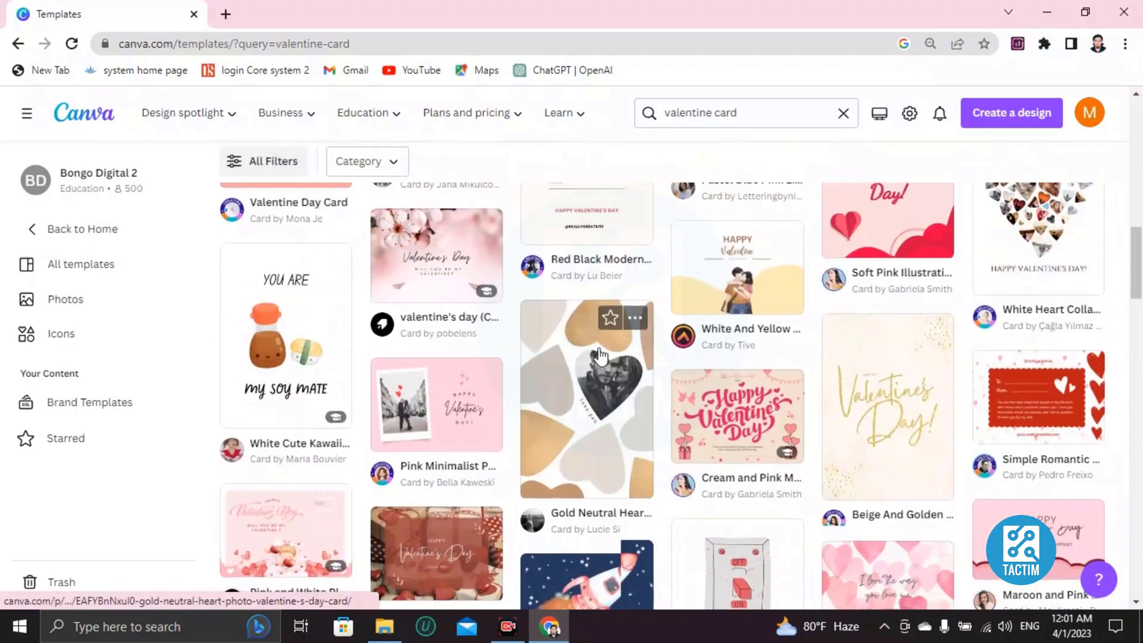
scroll(600, 356, "down", 7)
scroll(600, 356, "up", 7)
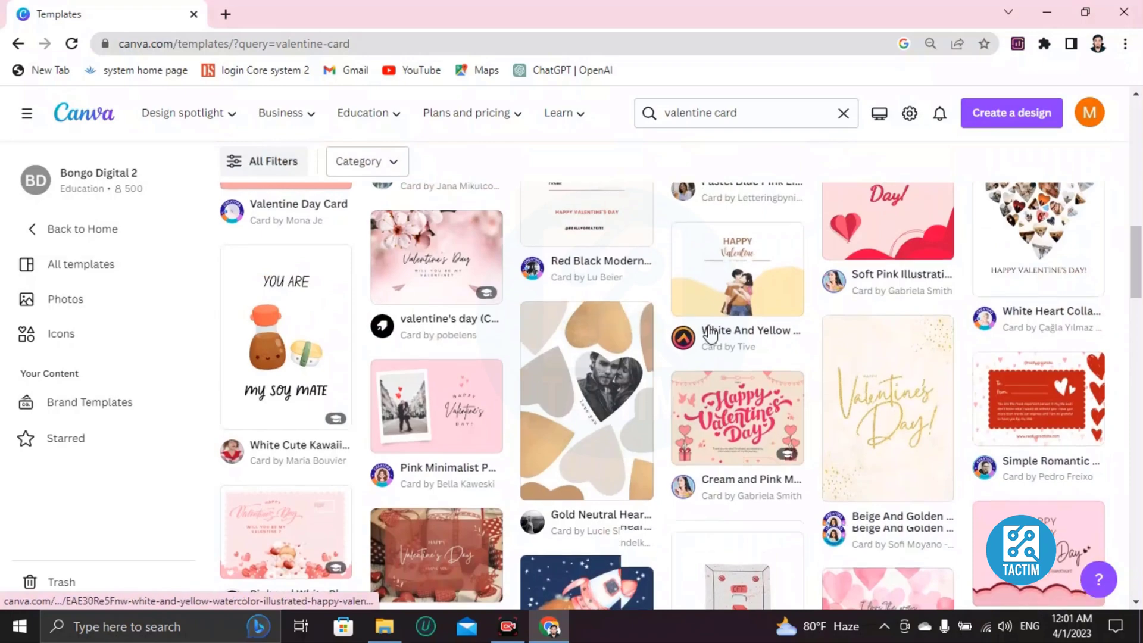
scroll(597, 358, "up", 4)
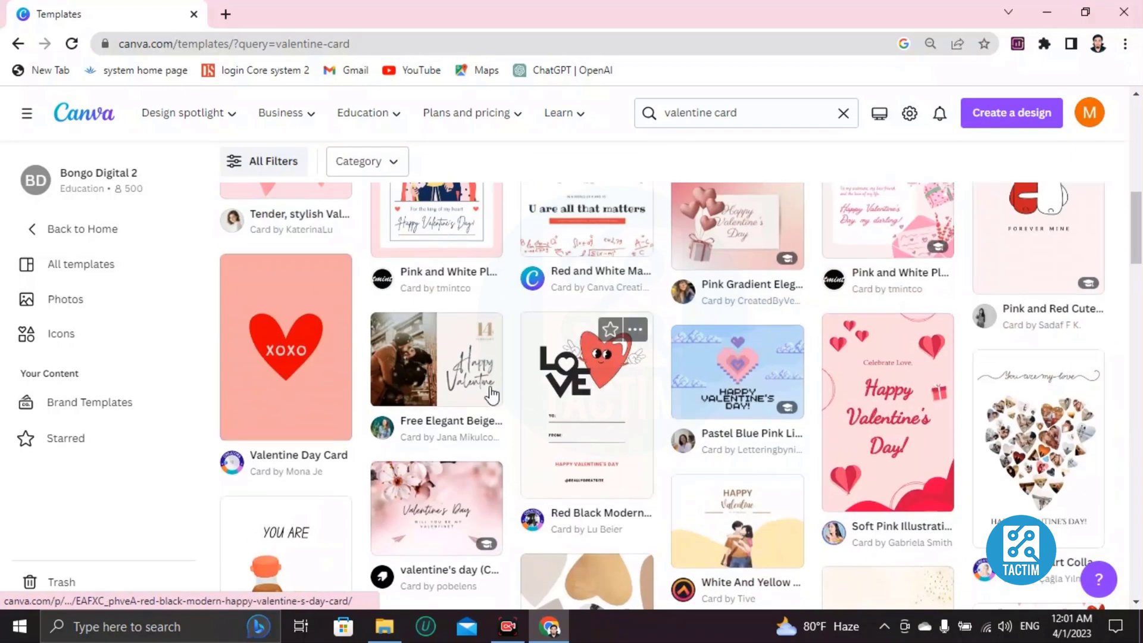
left_click(423, 364)
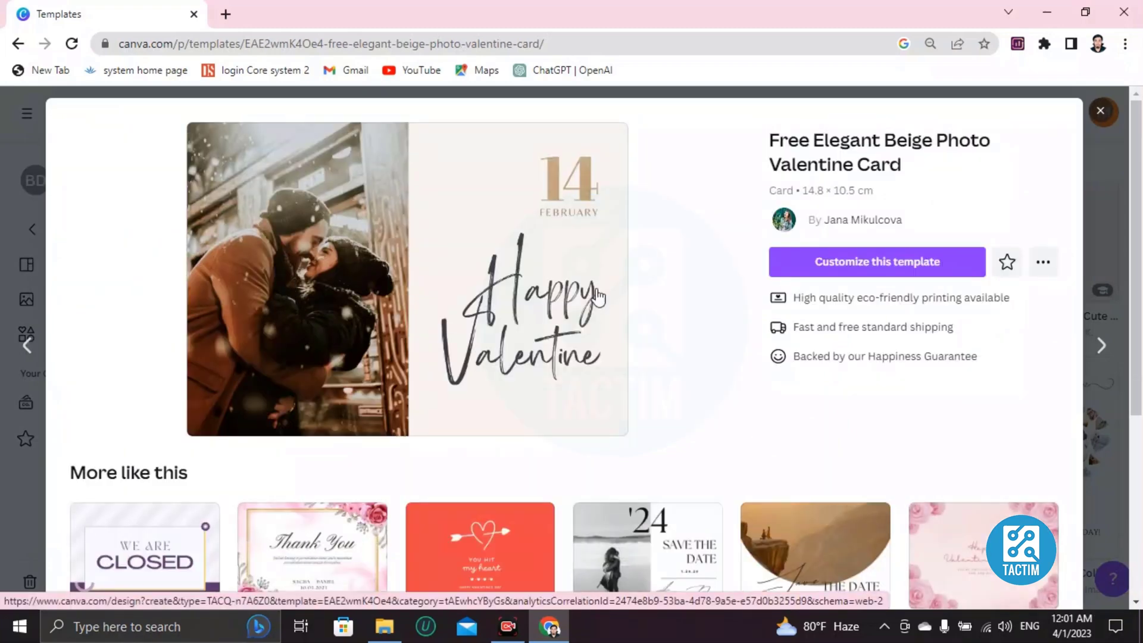
- Start a new editable design from the Free Elegant Beige Photo Valentine Card template
left_click(860, 270)
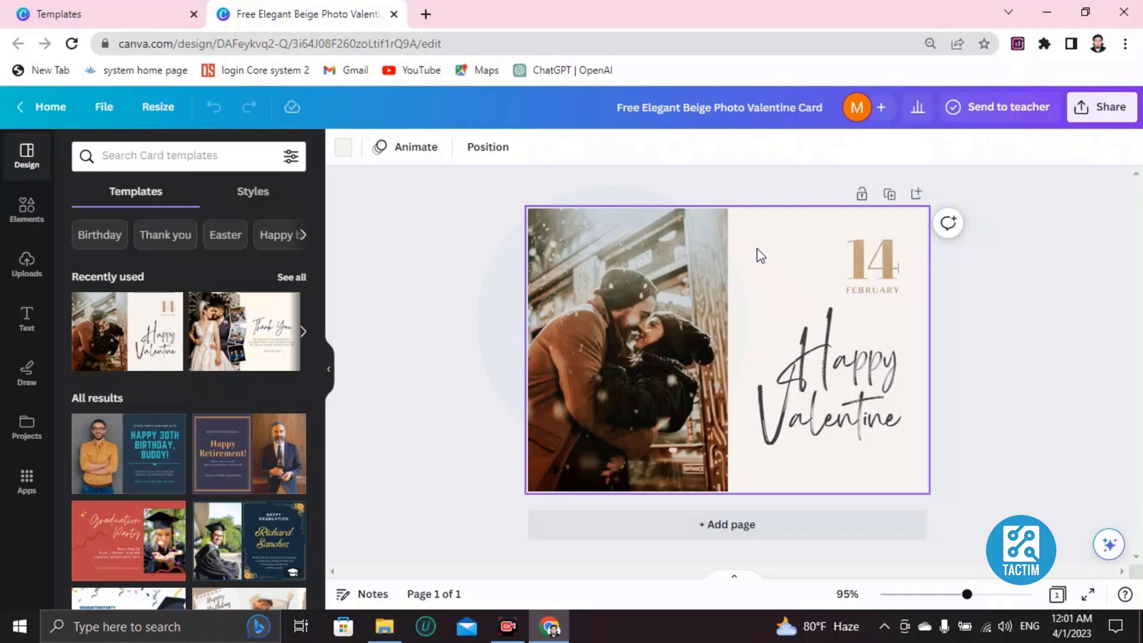
- Zoom in and delete the couple photo from the card's left frame
scroll(760, 255, "up", 2)
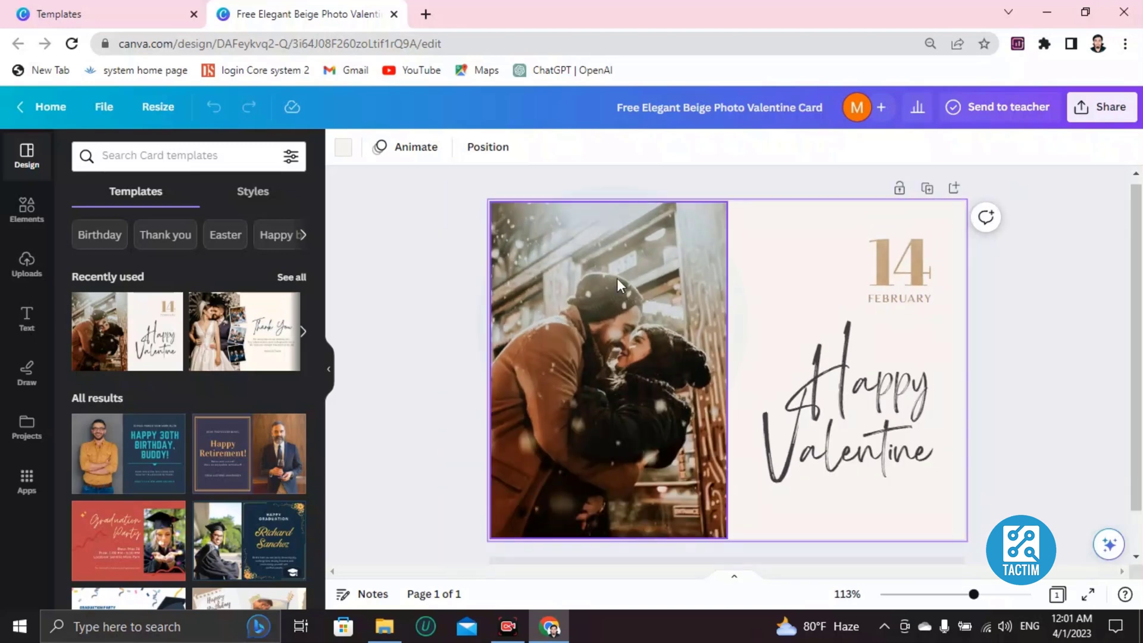
left_click(620, 362)
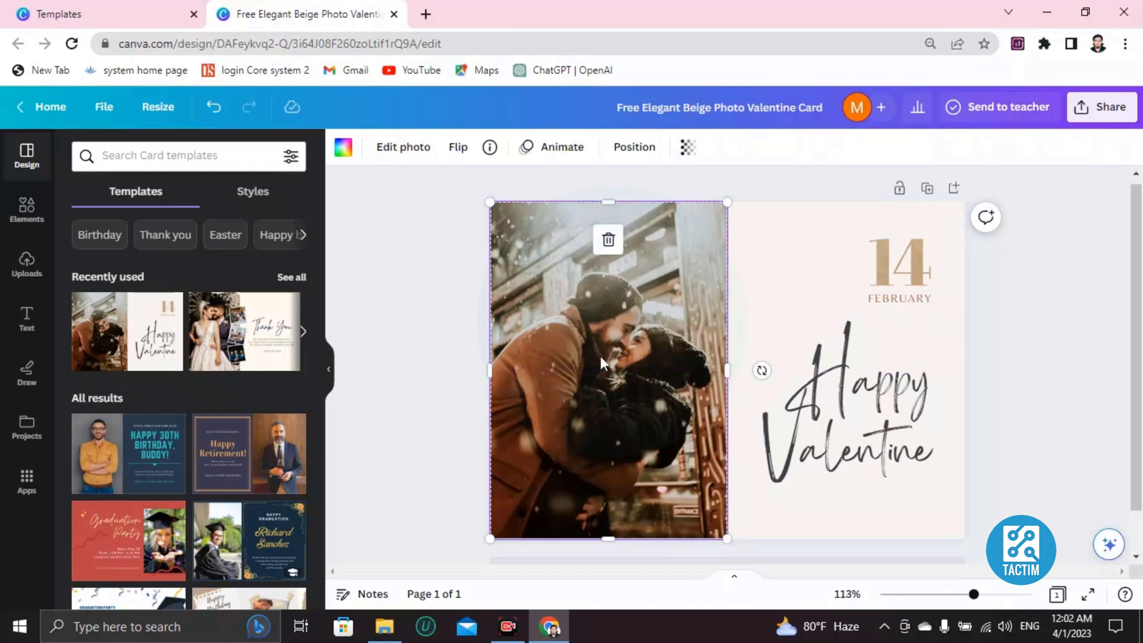
key("Delete")
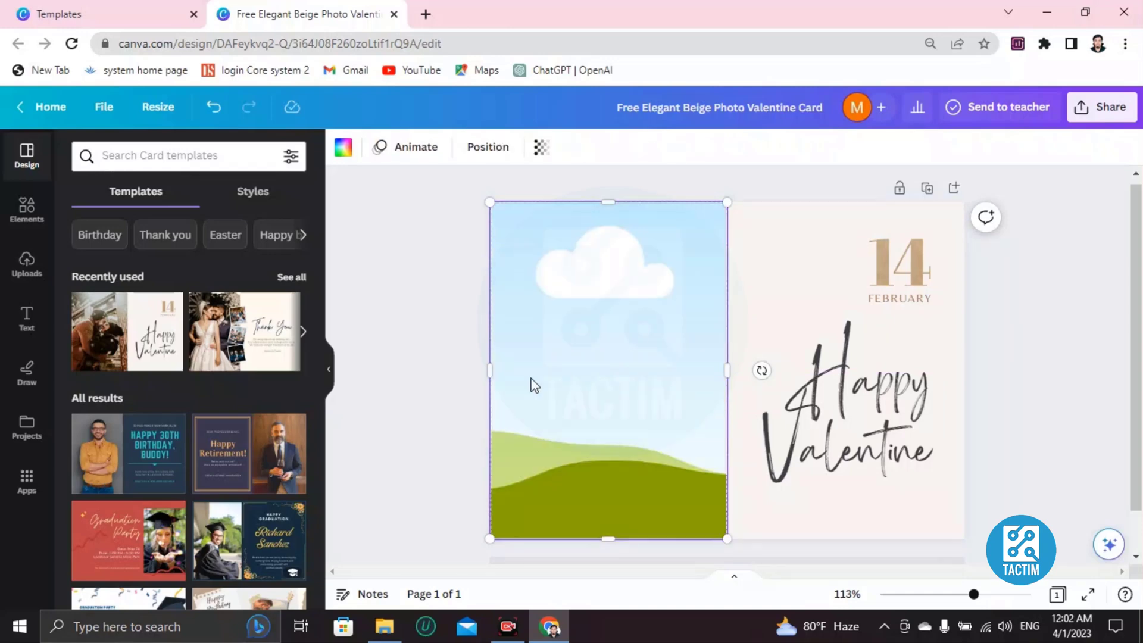
left_click(25, 265)
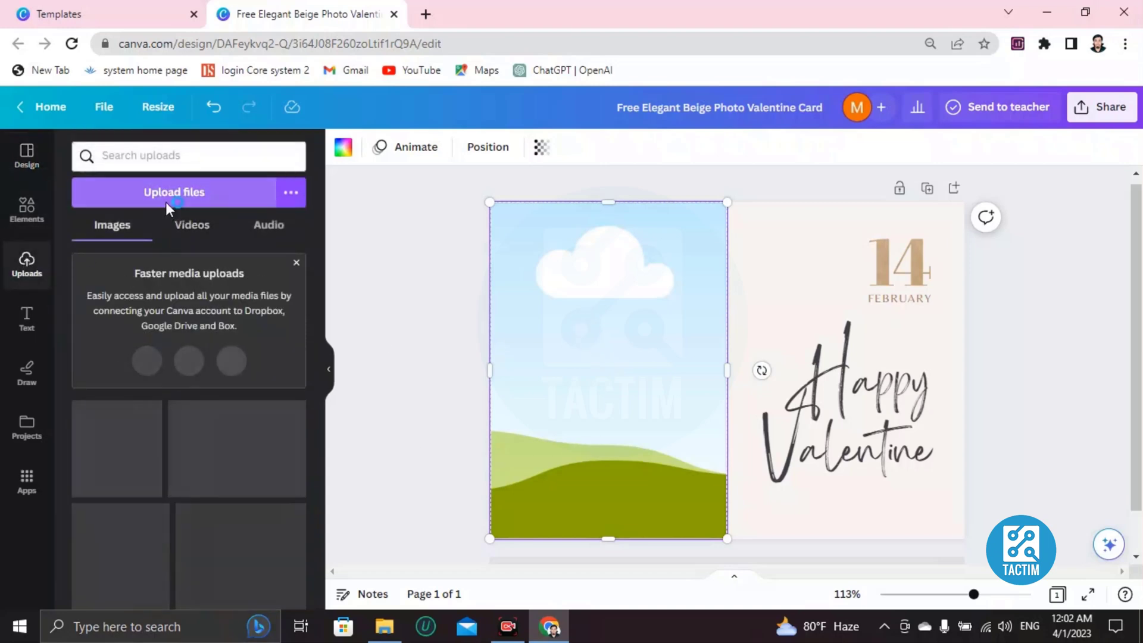
scroll(365, 257, "down", 9)
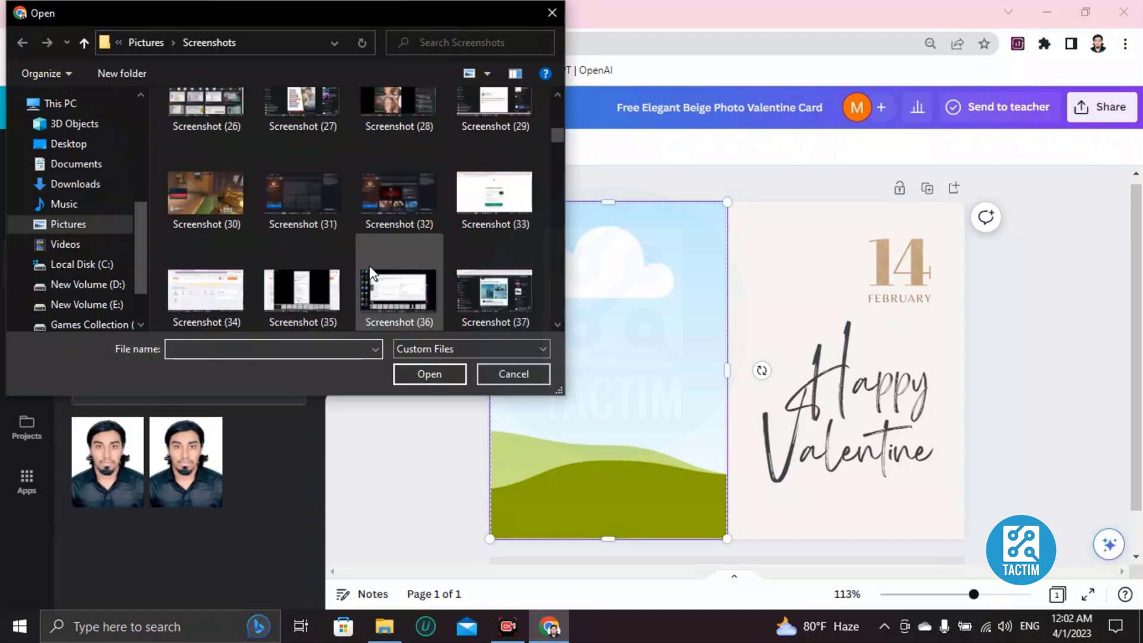
scroll(327, 217, "down", 15)
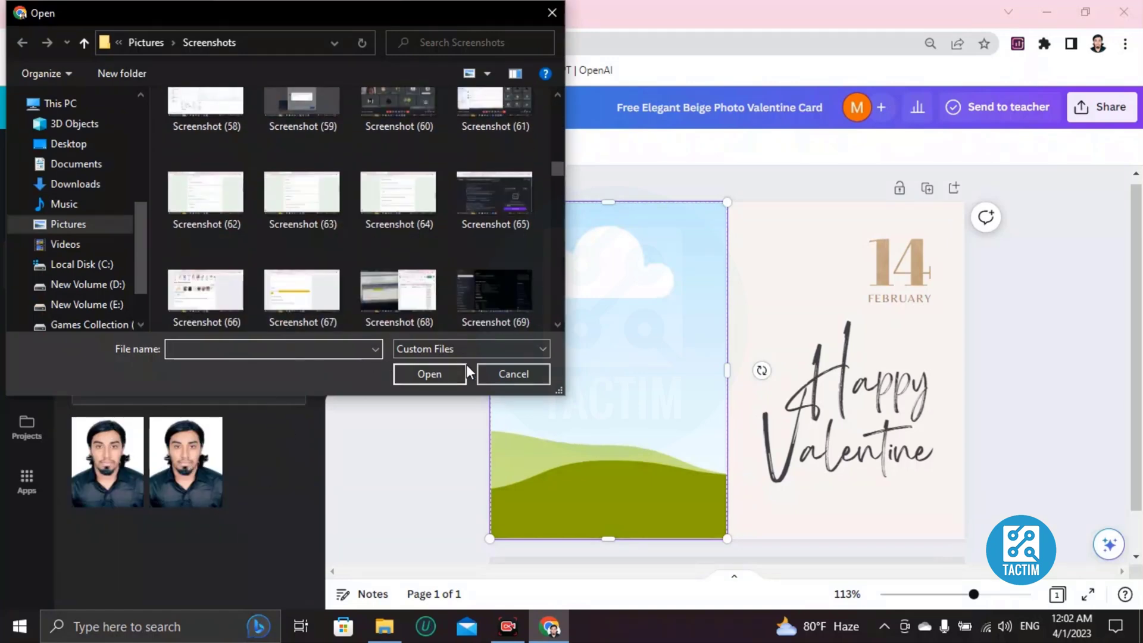
left_click(513, 373)
left_click(106, 461)
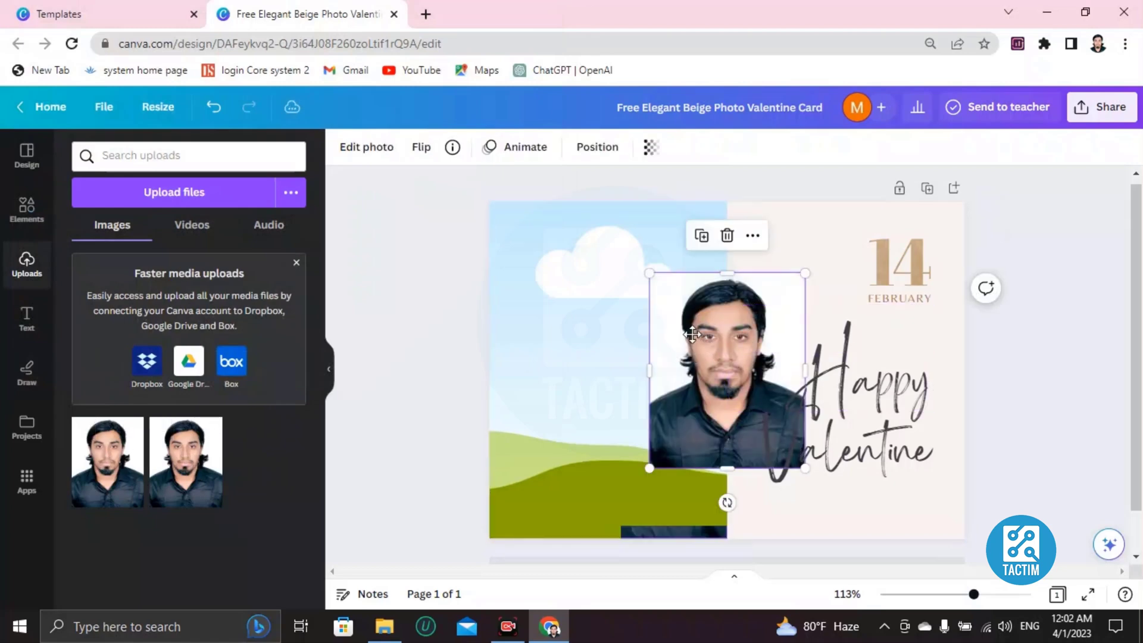
left_click_drag(733, 356, 598, 310)
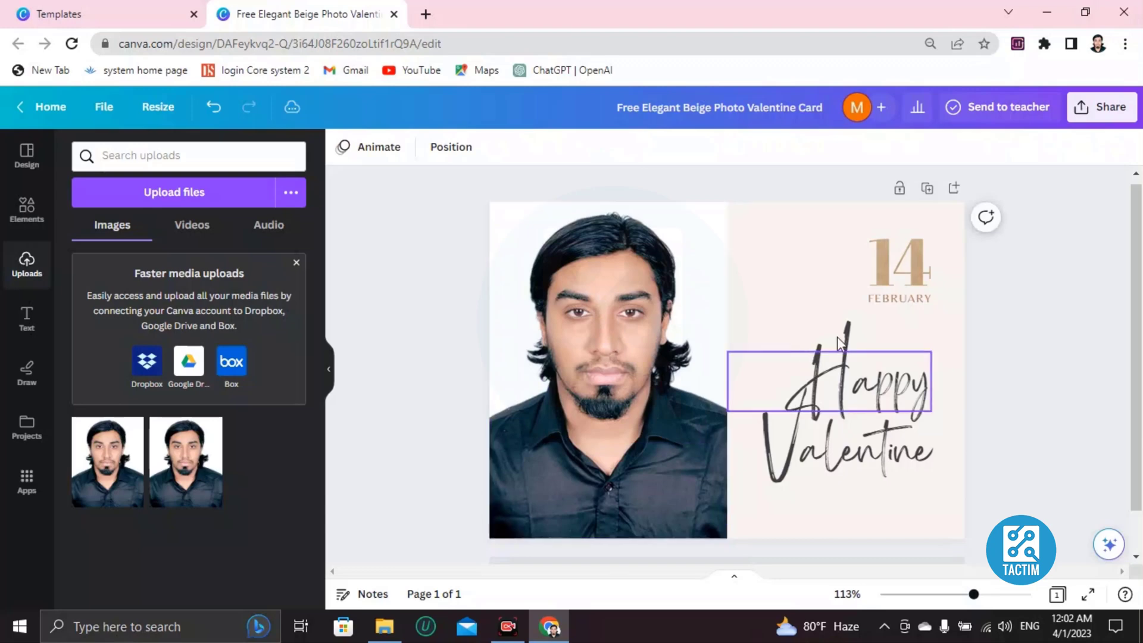
left_click(649, 310)
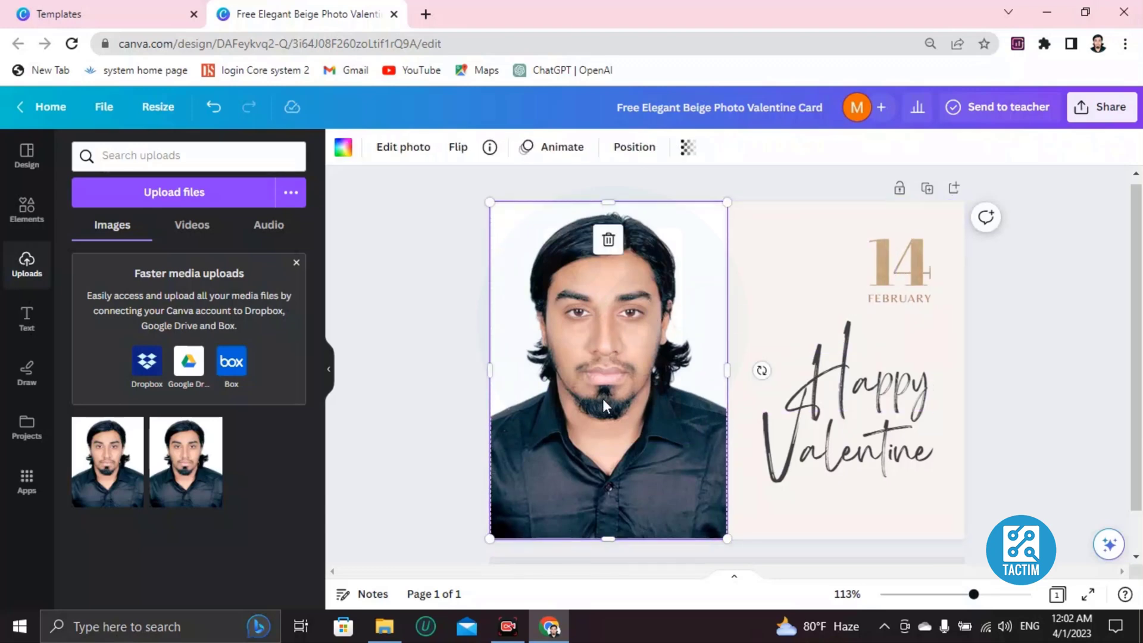
key("Delete")
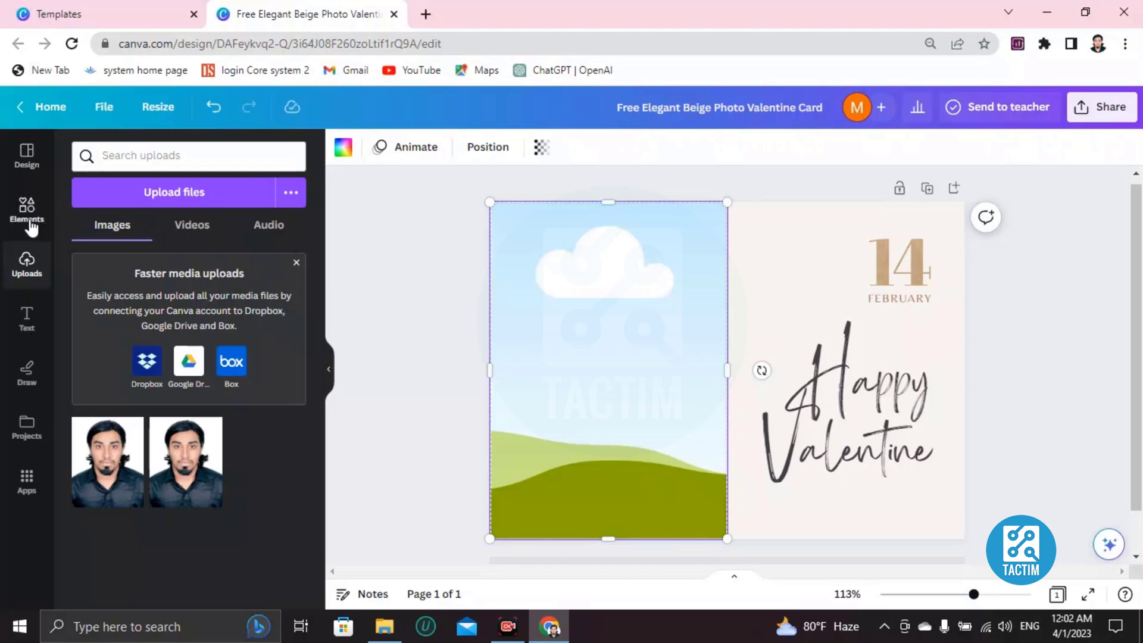
- Search Canva's Elements for 'valentine picture' photos
left_click(27, 209)
left_click(153, 156)
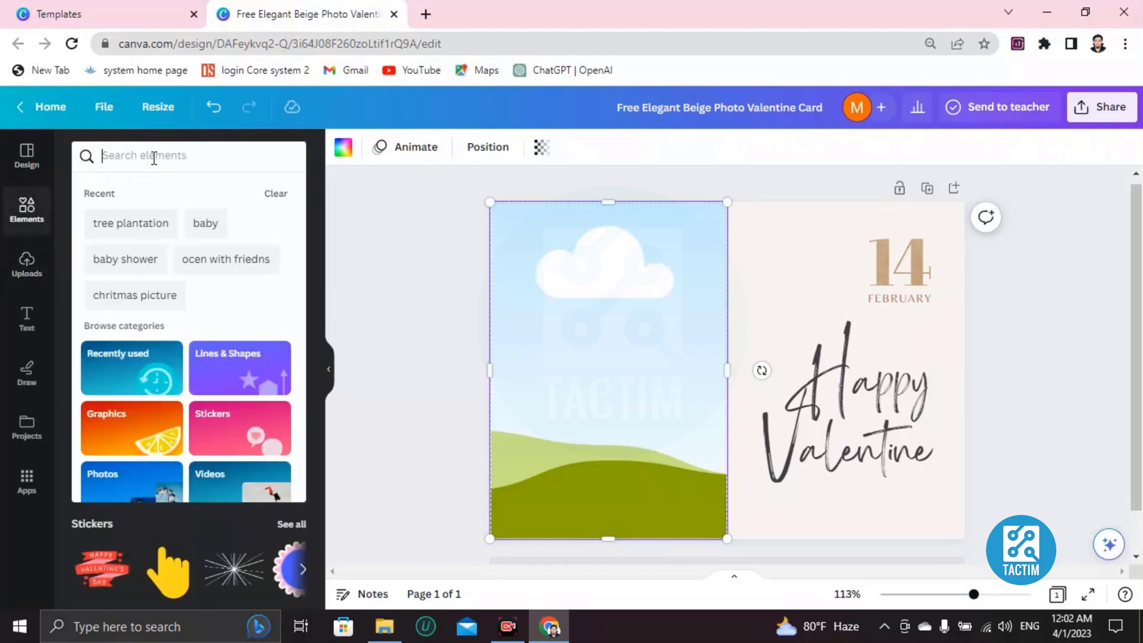
type("valenti")
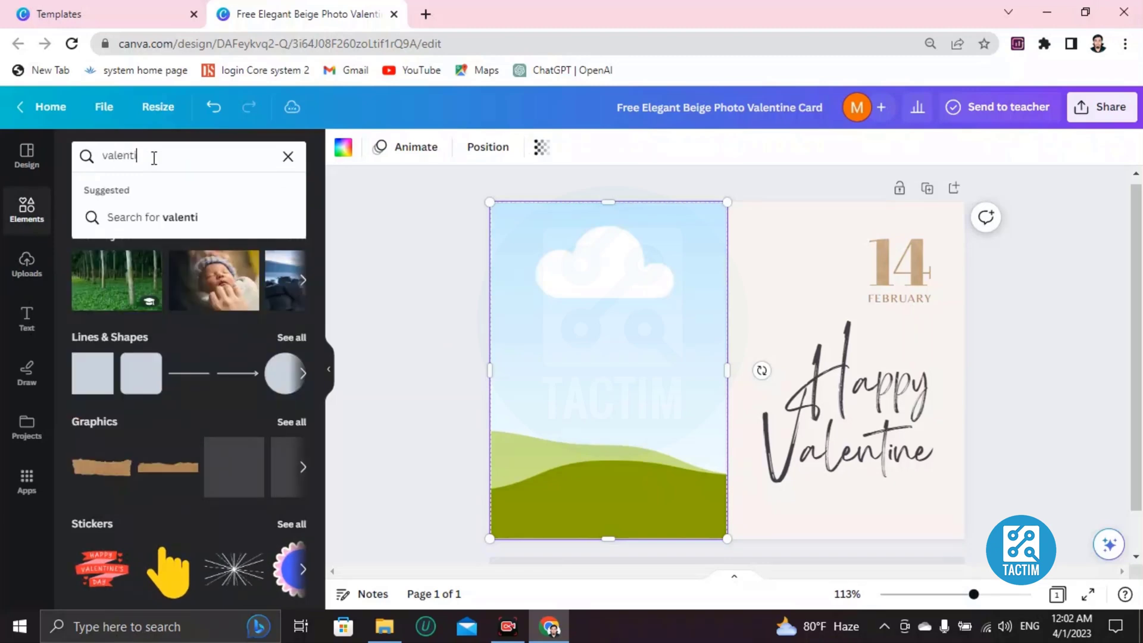
type("ne picture")
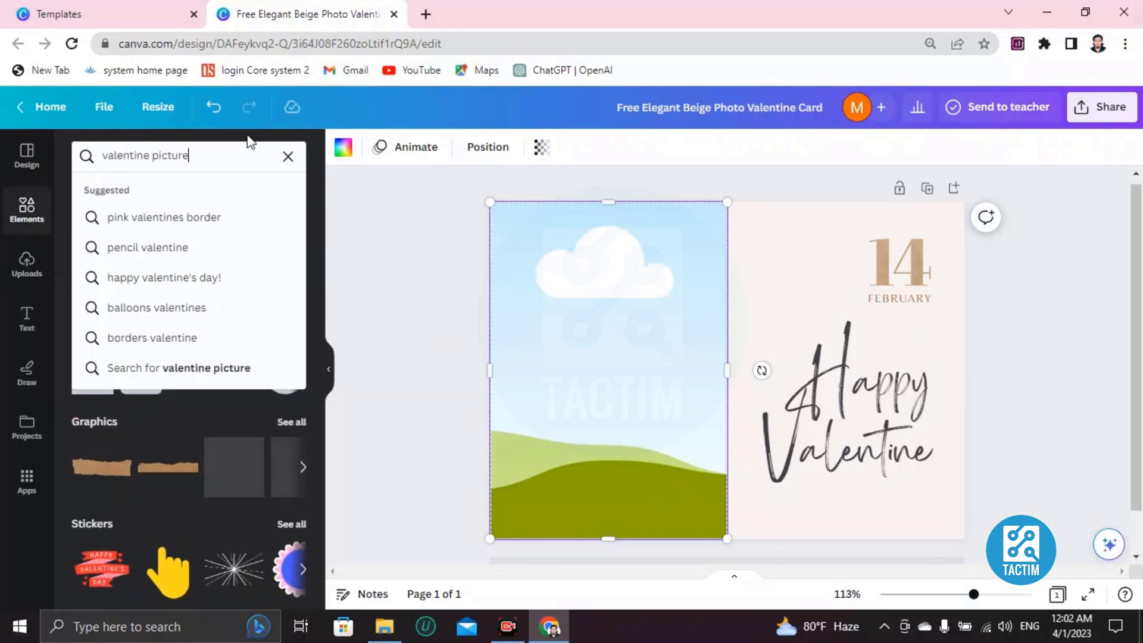
key("Return")
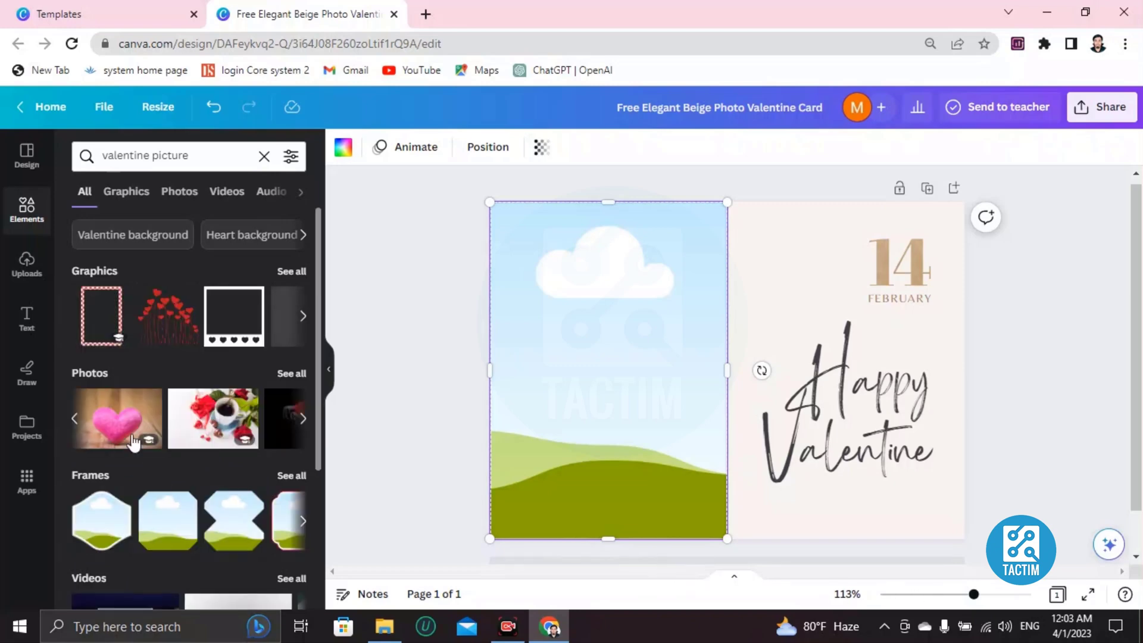
- Place the red rose-in-hands photo into the card's left photo frame
left_click(303, 421)
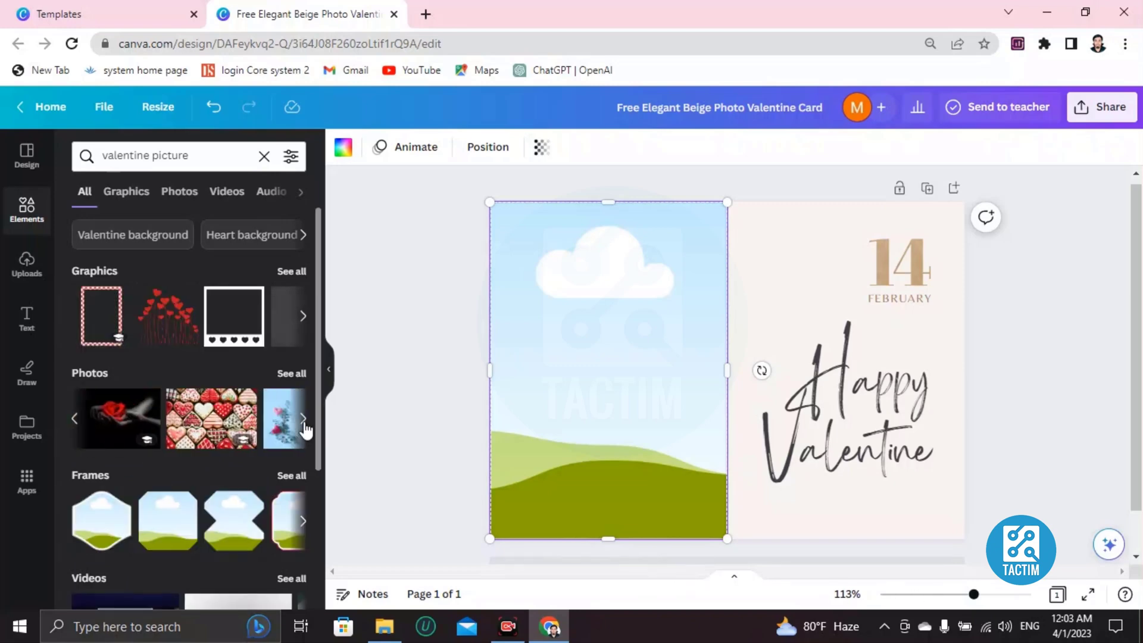
left_click(303, 422)
left_click(302, 421)
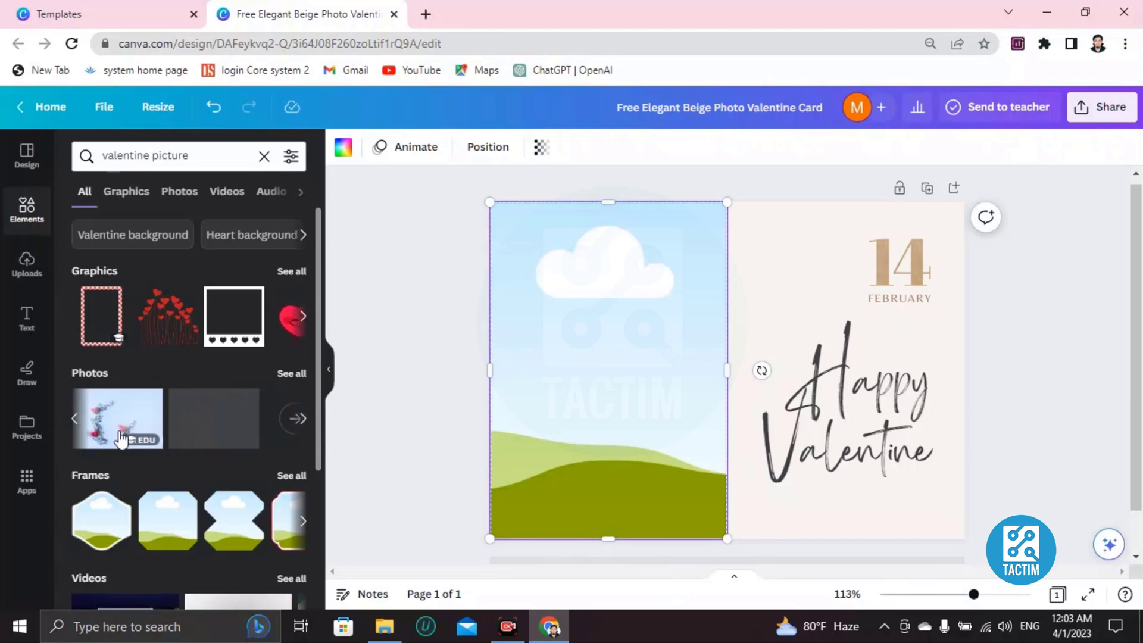
left_click(77, 425)
left_click(77, 425)
left_click(77, 425)
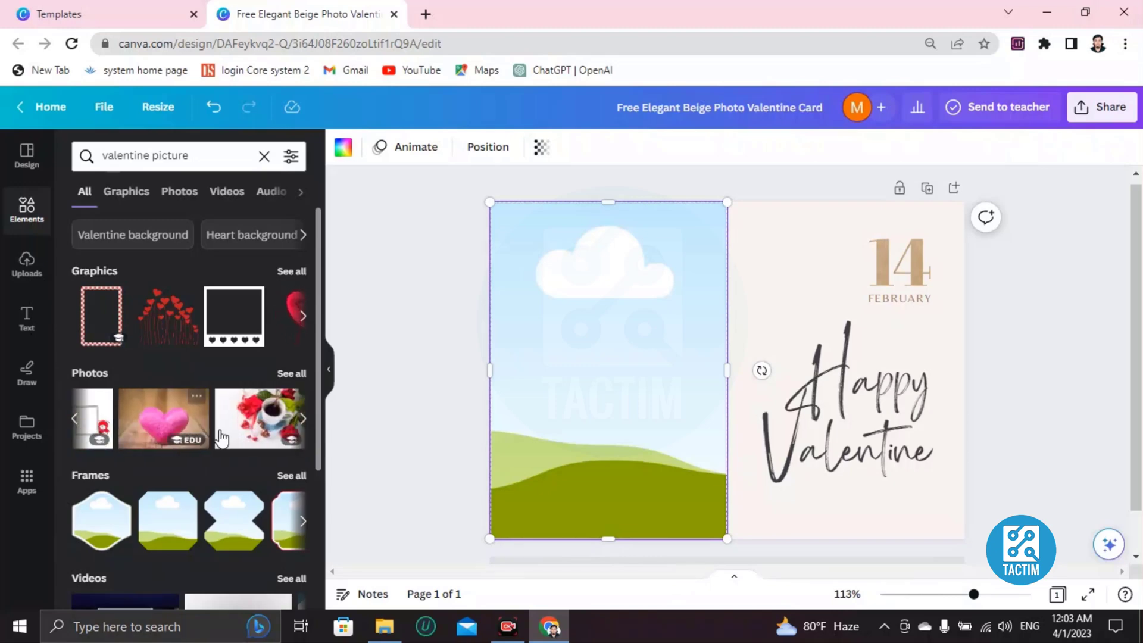
left_click(303, 421)
left_click(203, 439)
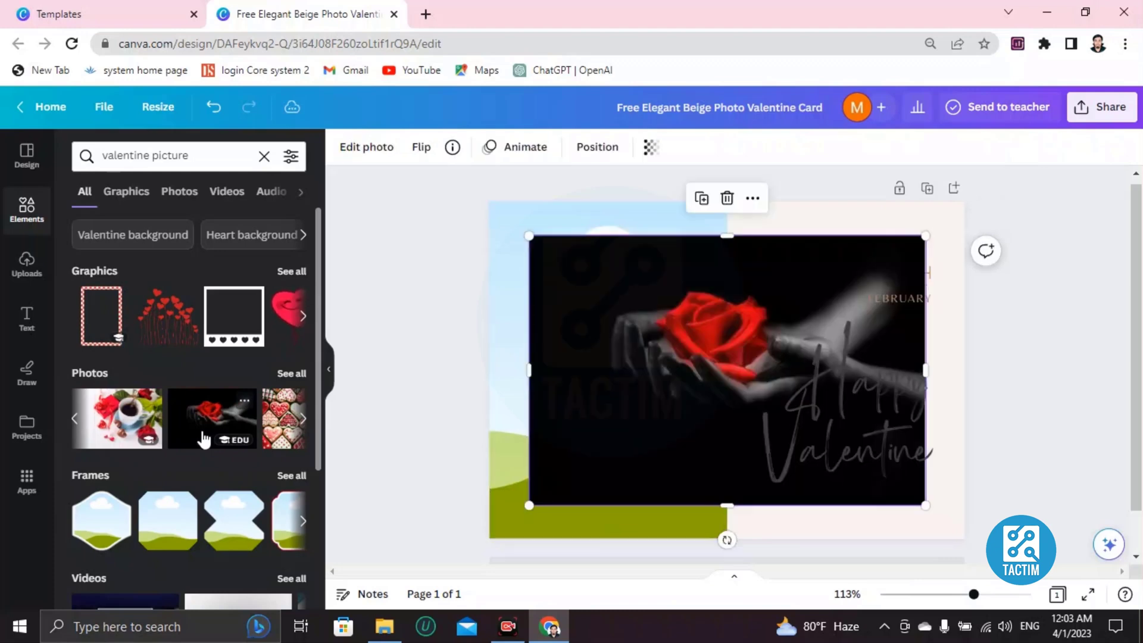
left_click_drag(714, 378, 654, 384)
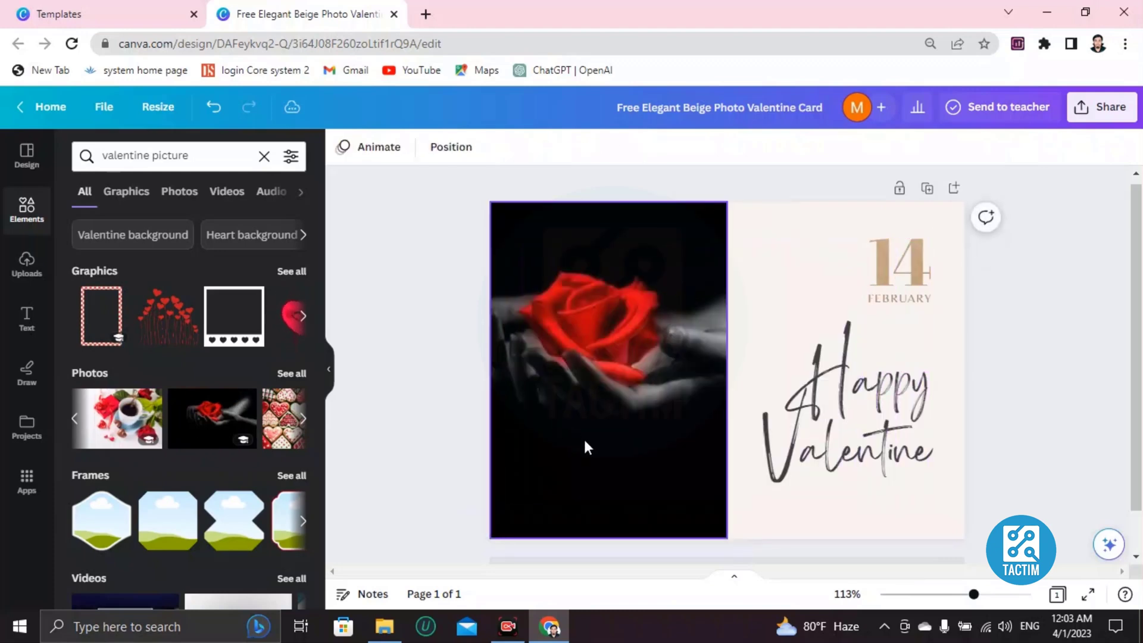
- Replace the script word 'Happy' with lowercase 'happy'
left_click(871, 396)
double_click(903, 365)
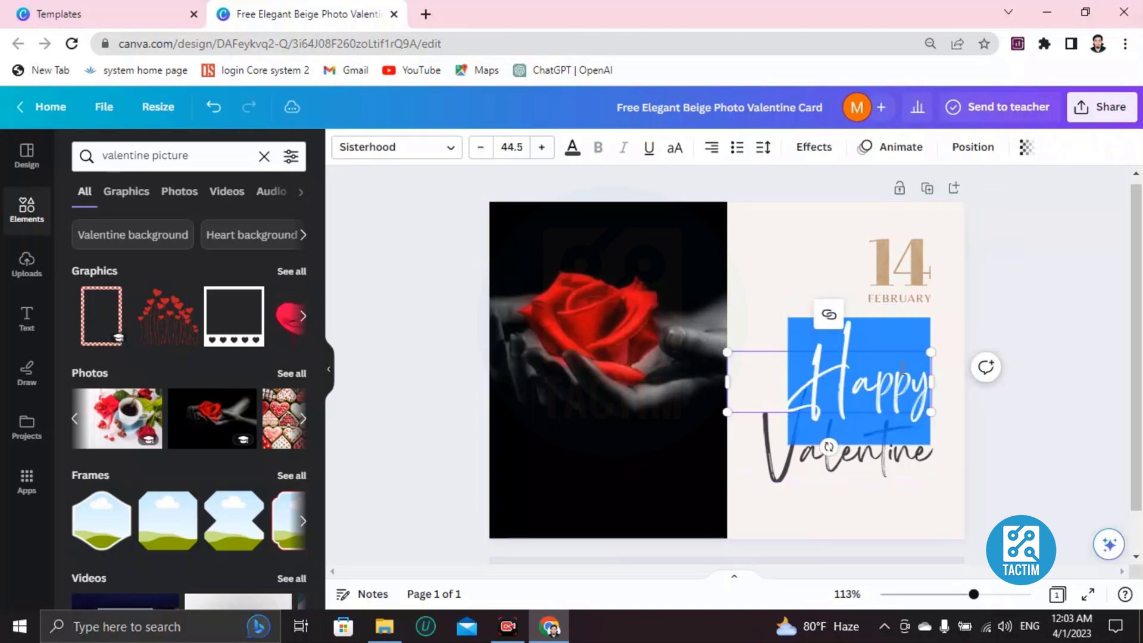
key("BackSpace")
type("winkxnkxn")
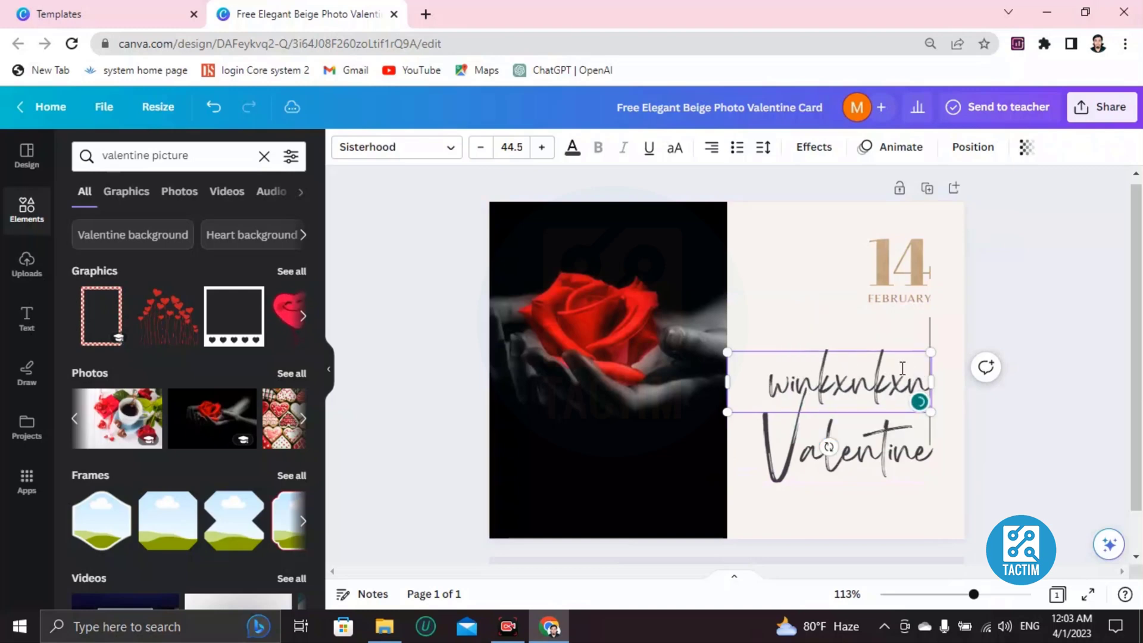
key("BackSpace")
key("BackSpace")
key("BackSpace")
key("BackSpace")
key("BackSpace")
key("BackSpace")
key("BackSpace")
key("BackSpace")
key("BackSpace")
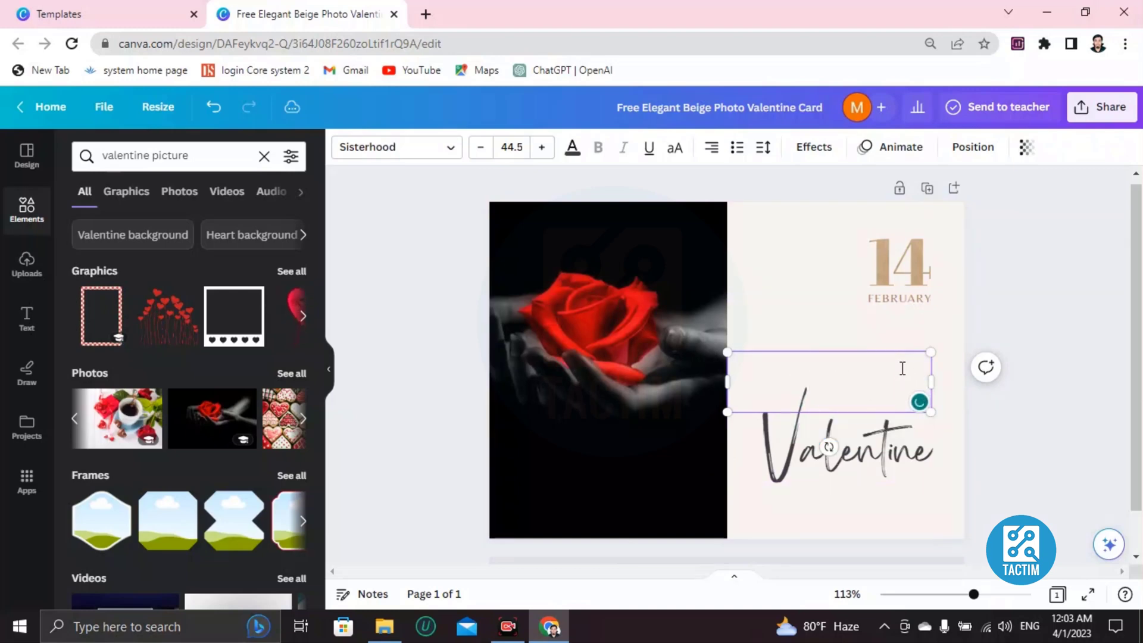
type("happy")
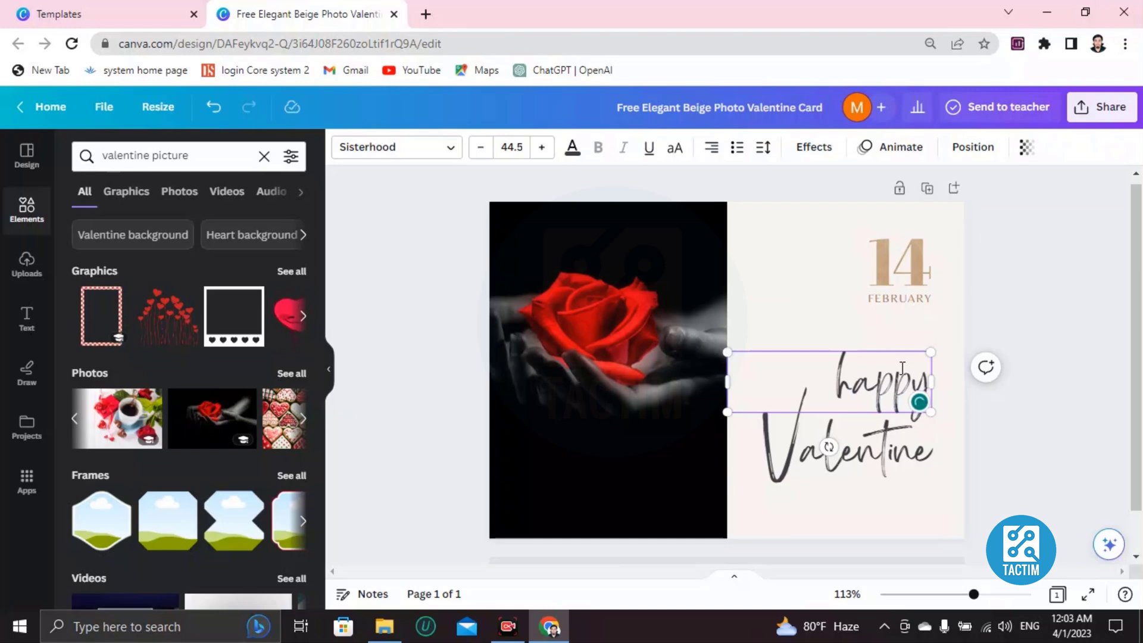
- Colour the word 'happy' with the red default swatch
double_click(871, 384)
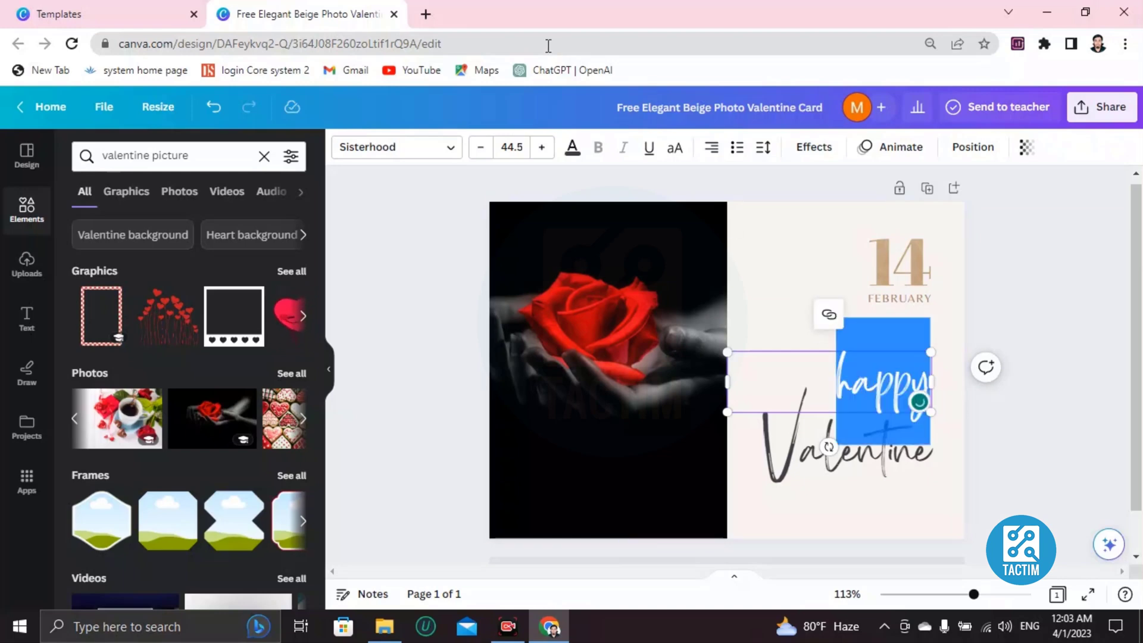
left_click(571, 150)
scroll(152, 447, "down", 3)
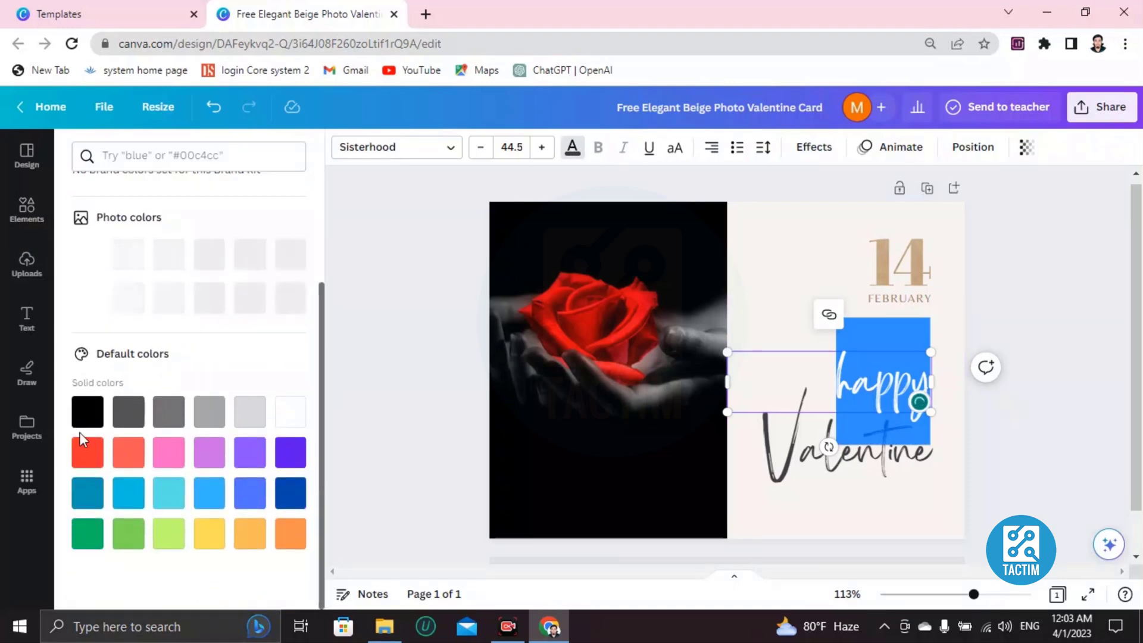
left_click(88, 452)
left_click(867, 422)
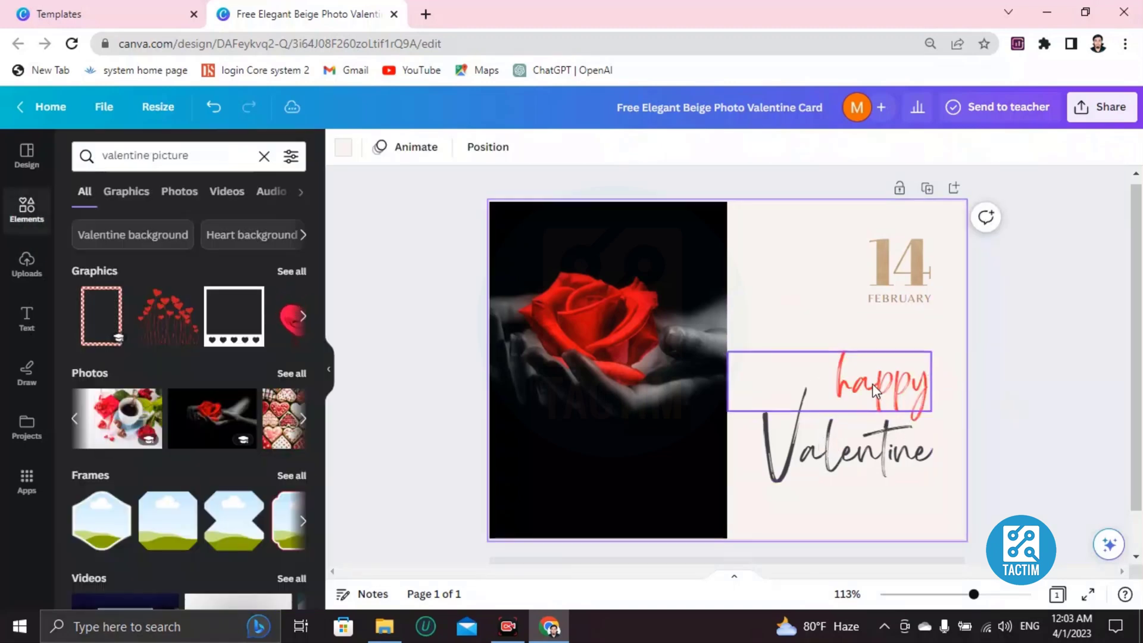
left_click(875, 387)
double_click(875, 384)
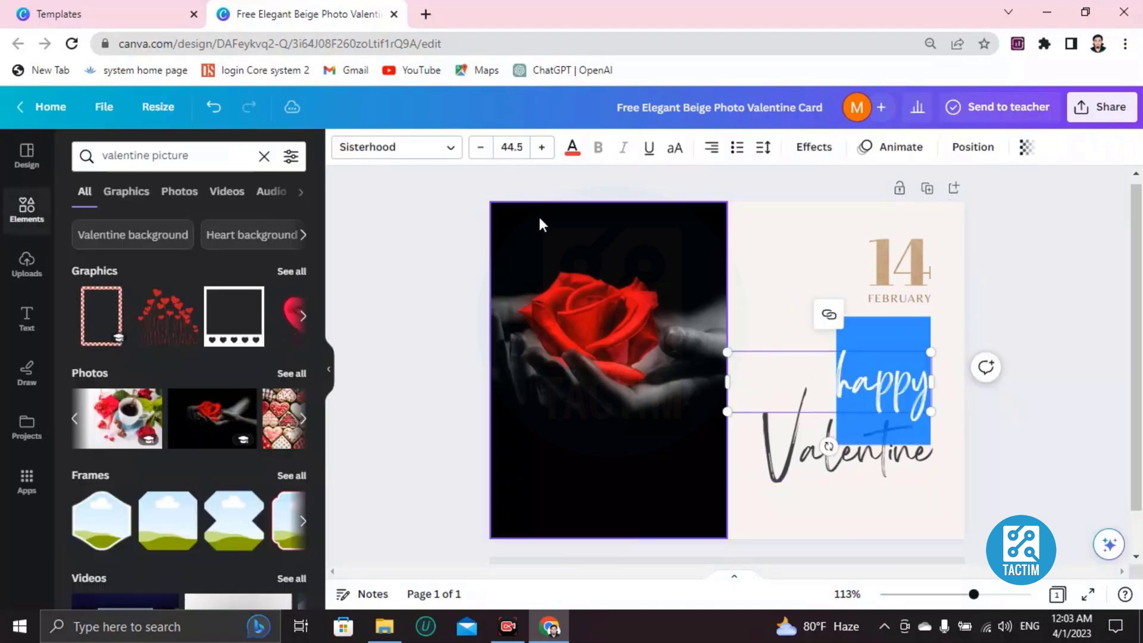
left_click(781, 429)
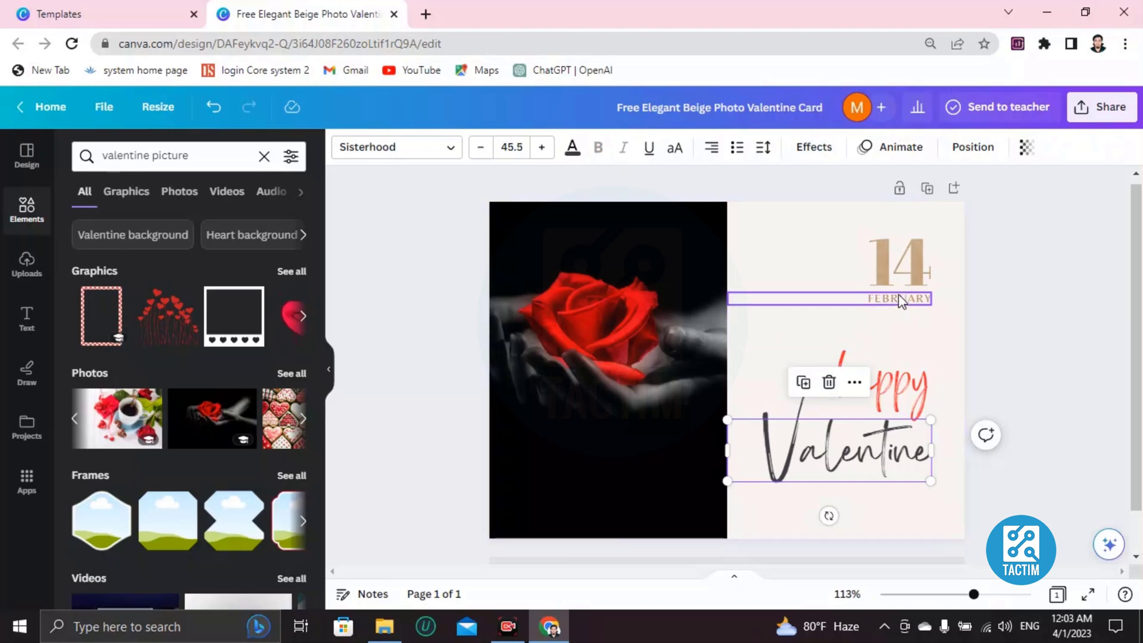
- Colour the '1' of the 14 graphic with the red document colour, keeping the 4 beige
left_click(903, 273)
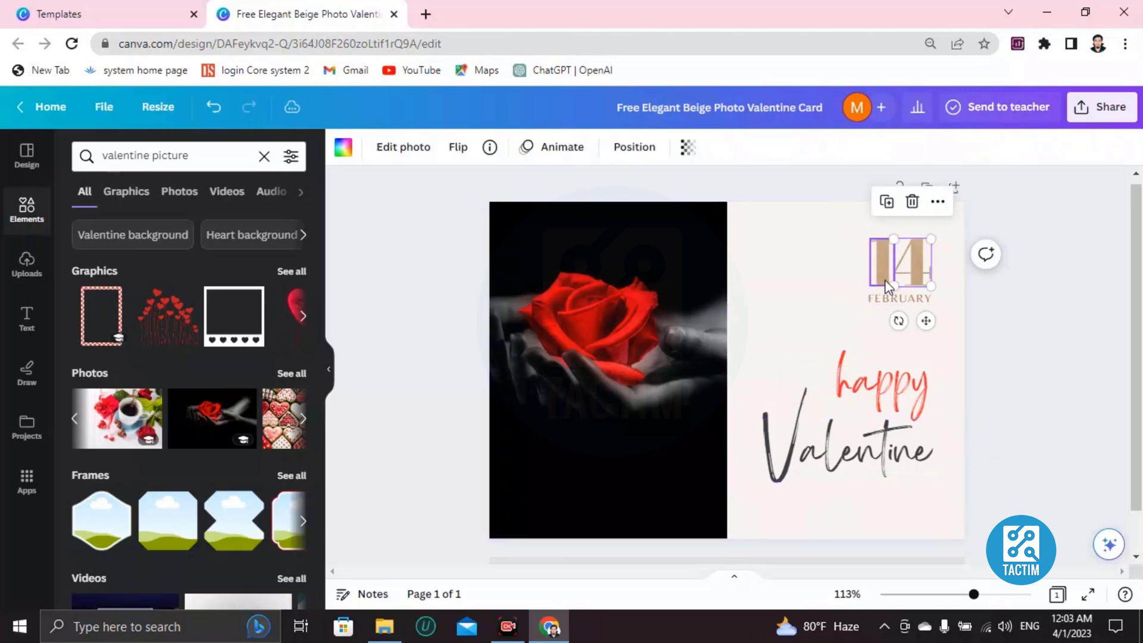
left_click(886, 285)
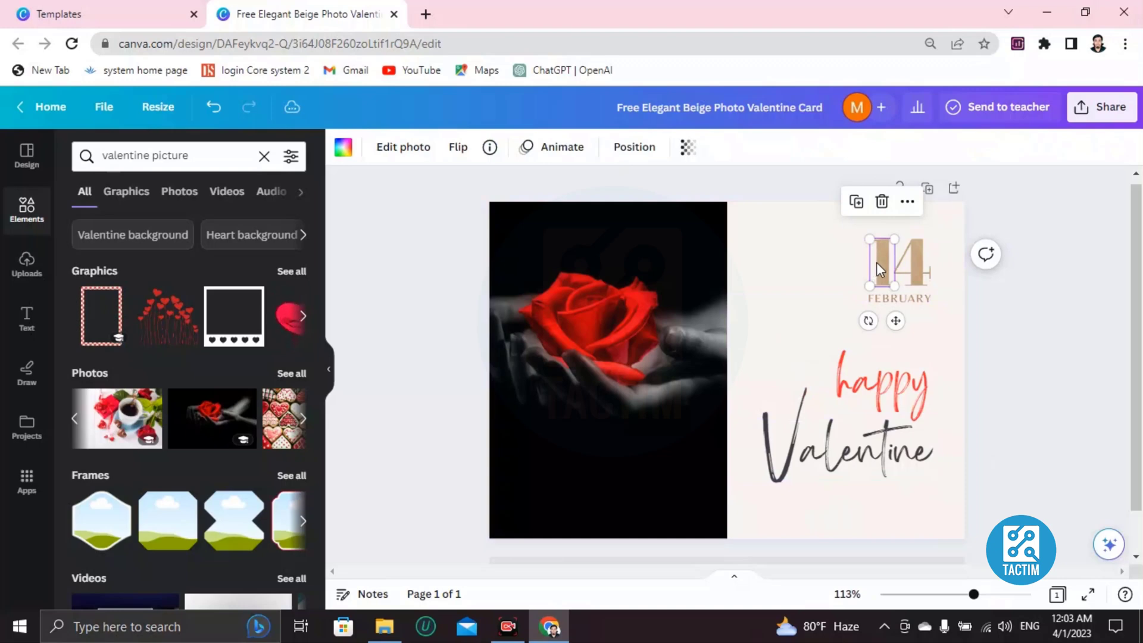
left_click(407, 153)
left_click(343, 149)
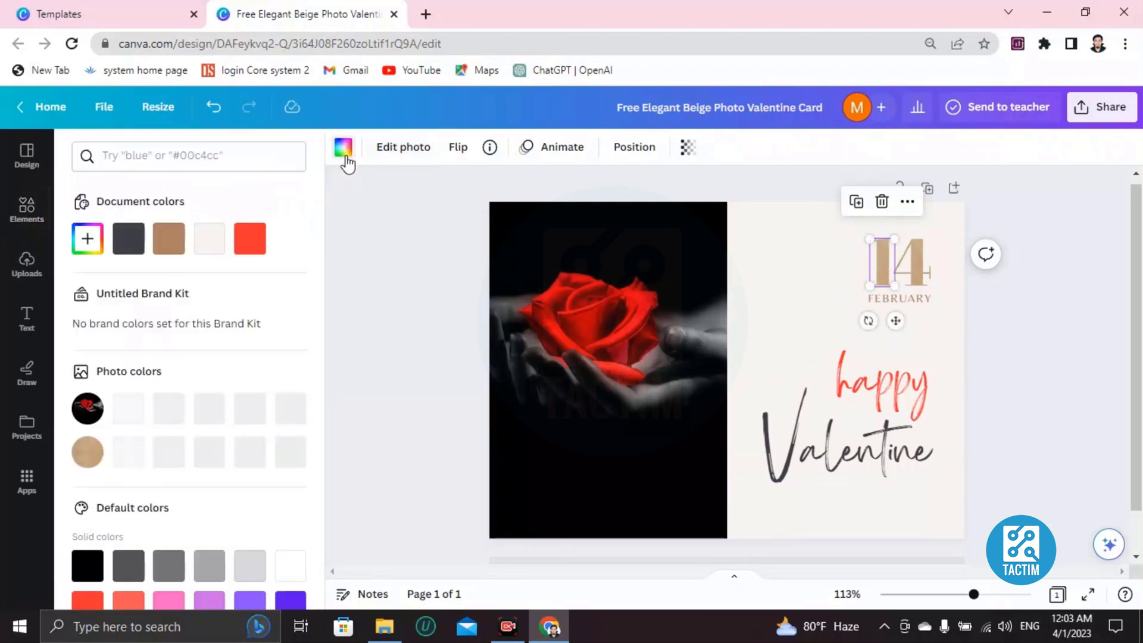
left_click(249, 238)
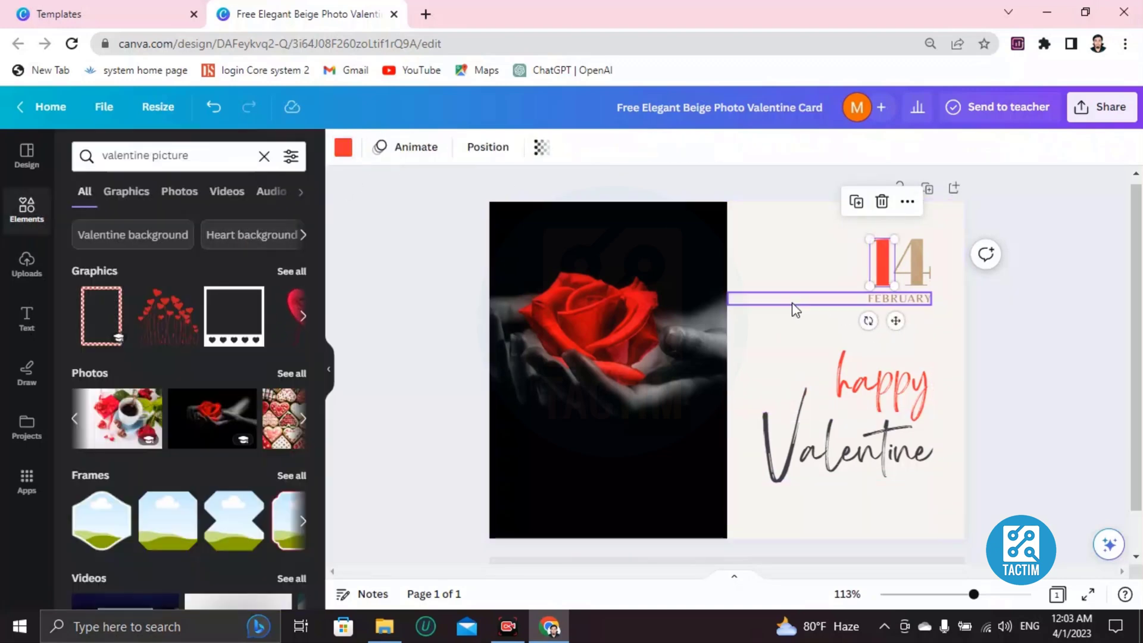
left_click(796, 310)
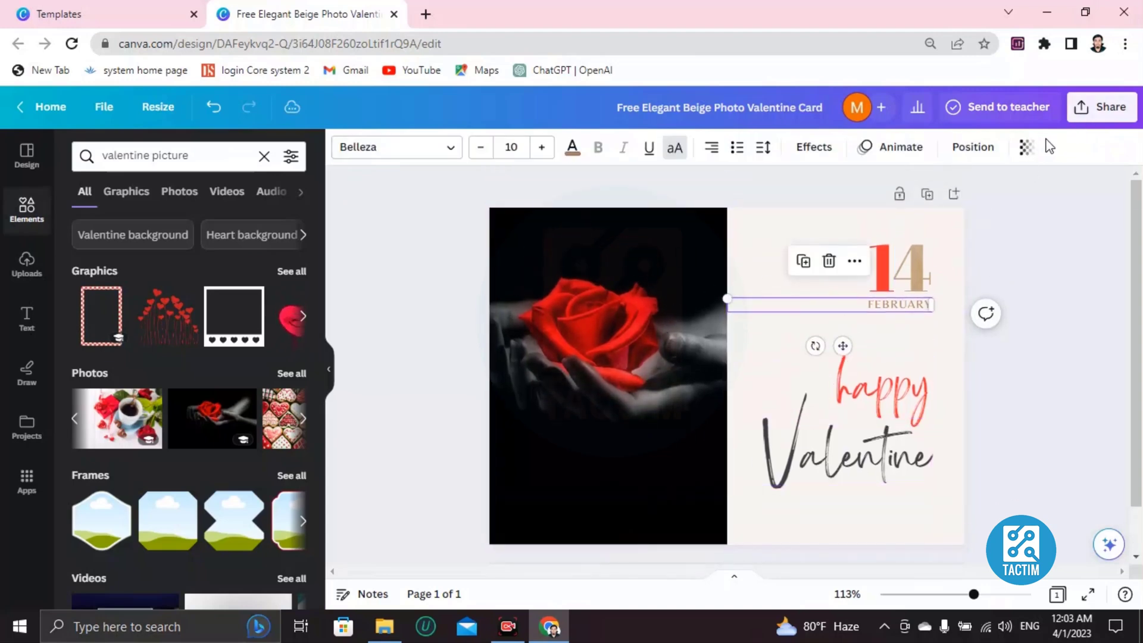
left_click(1100, 116)
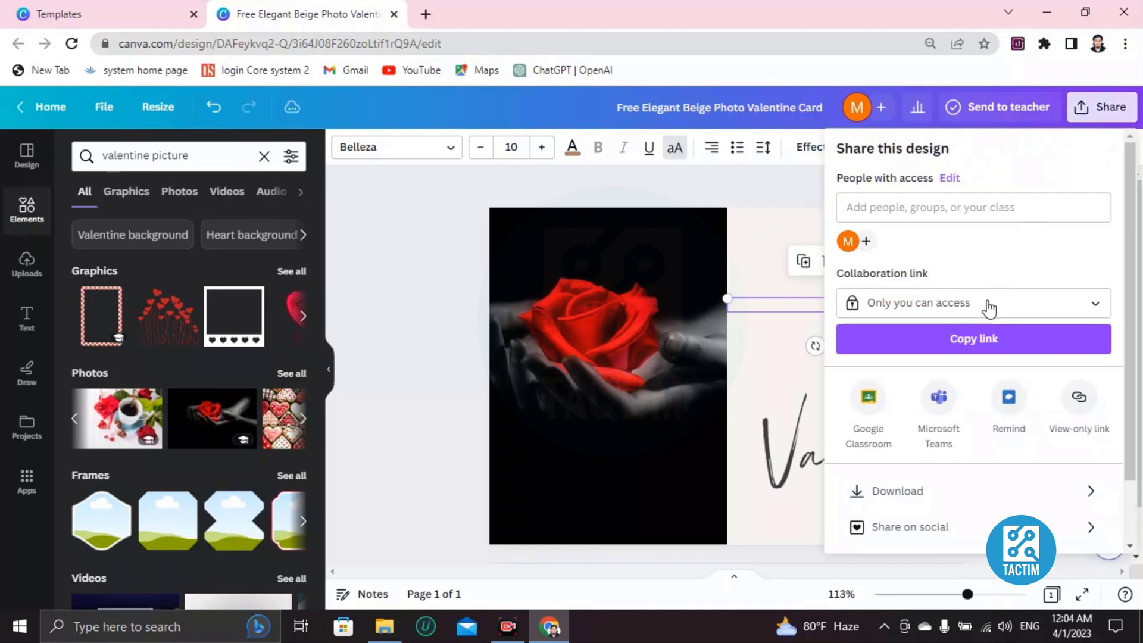
scroll(922, 437, "down", 2)
left_click(916, 426)
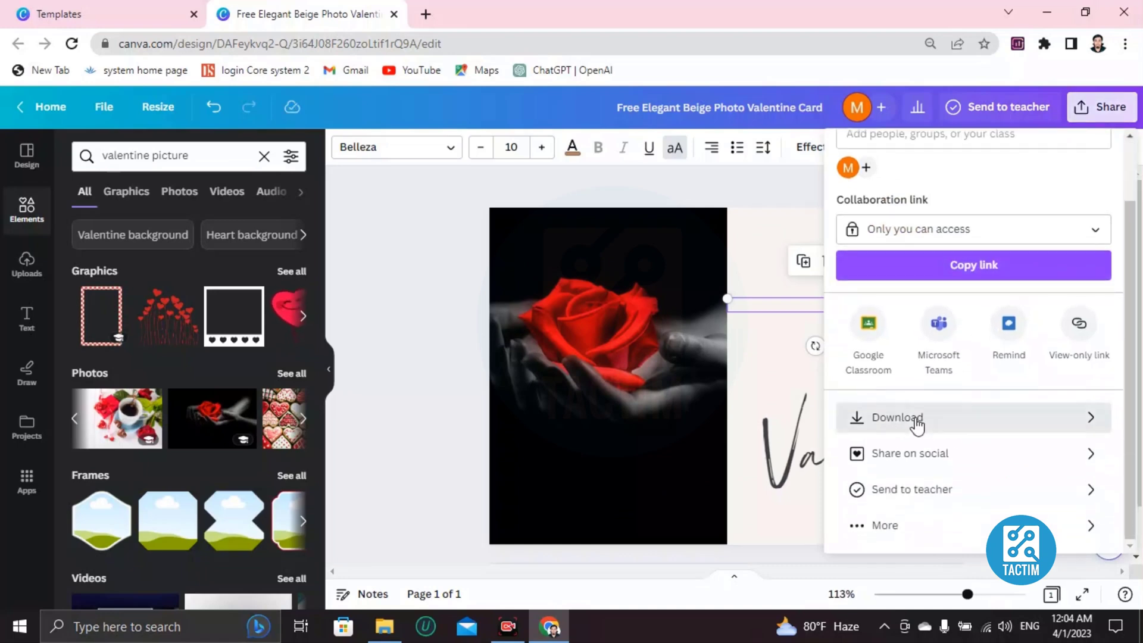
left_click(893, 224)
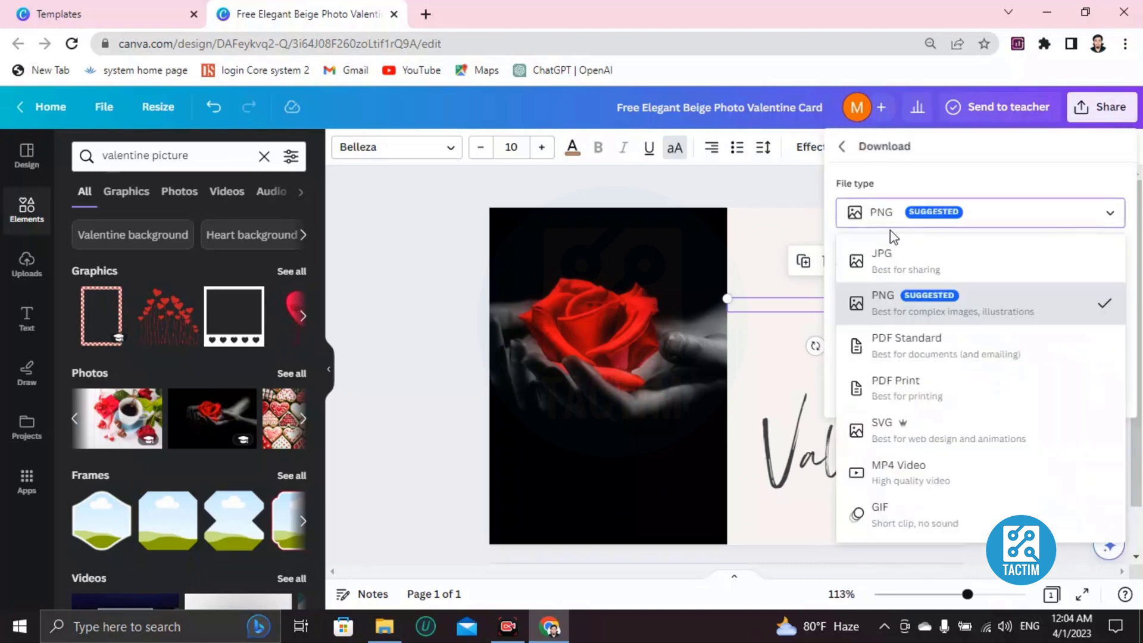
left_click(896, 301)
left_click(926, 224)
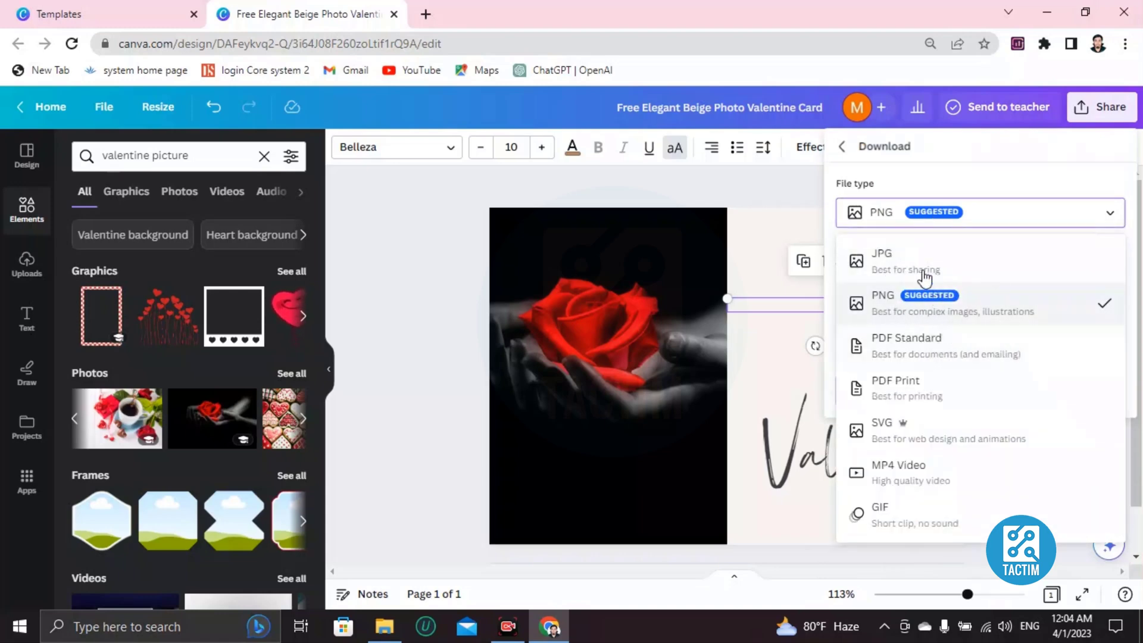
left_click(940, 218)
left_click(941, 218)
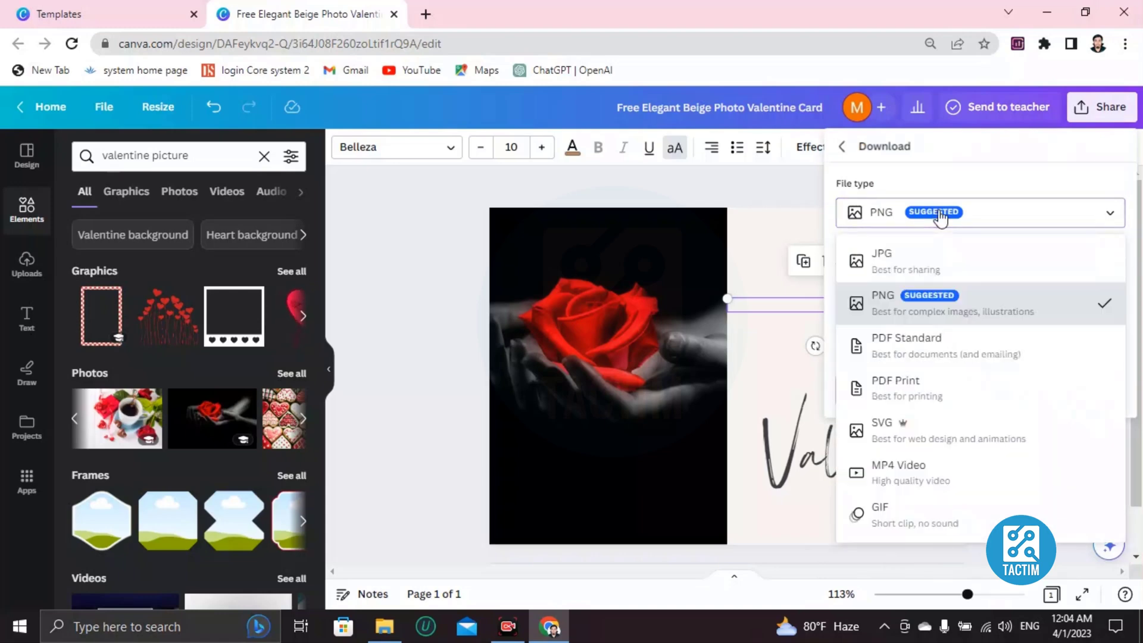
left_click(940, 218)
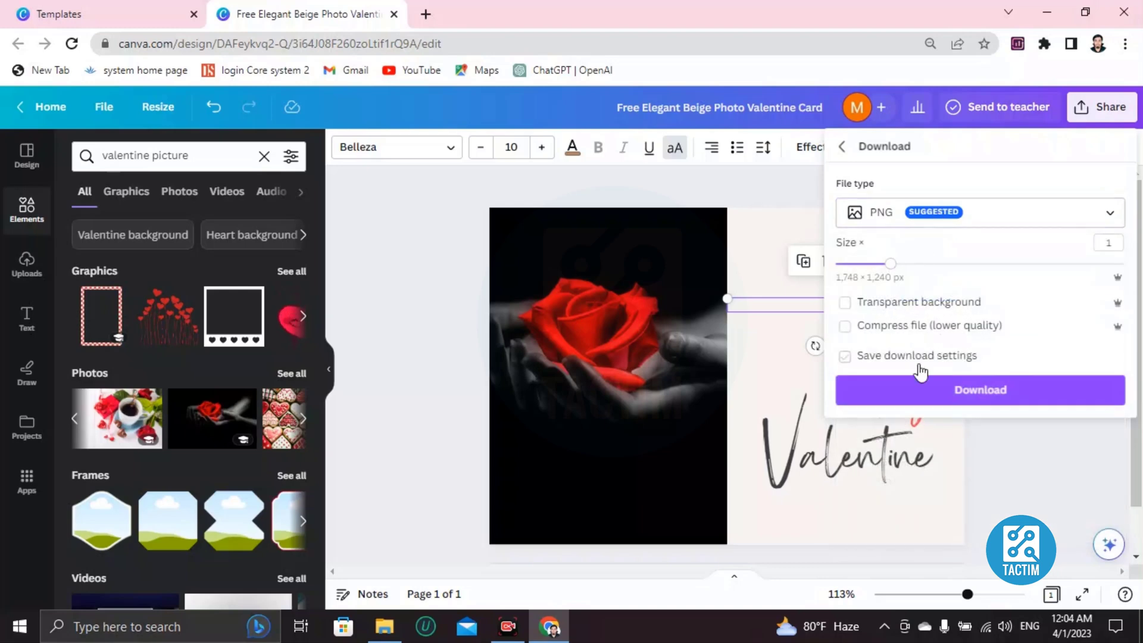
left_click(790, 204)
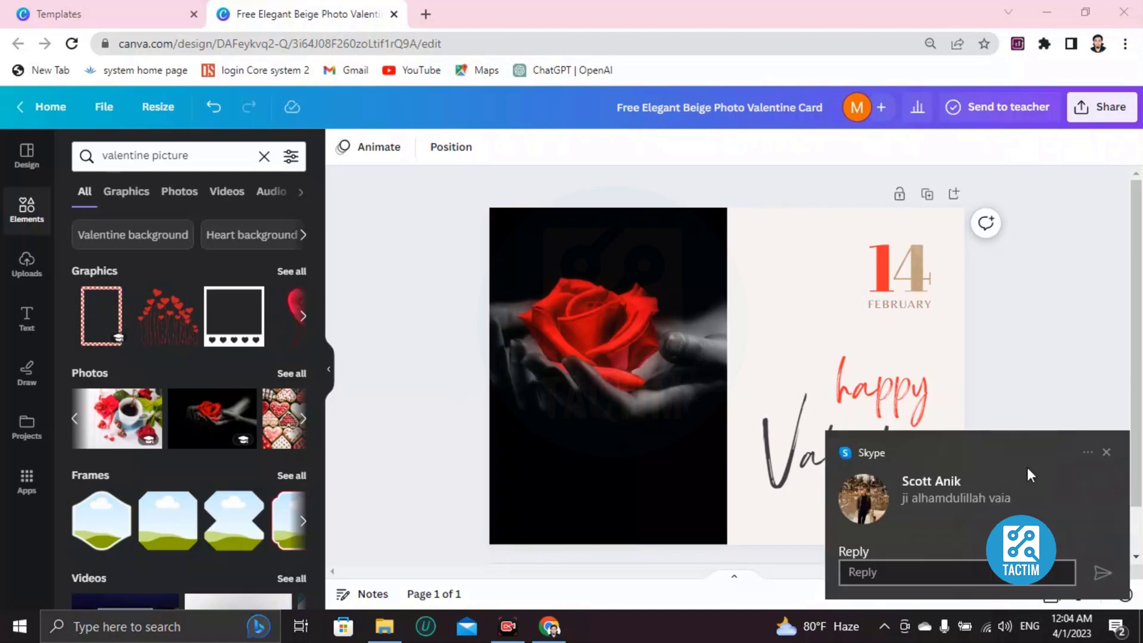
left_click(1105, 452)
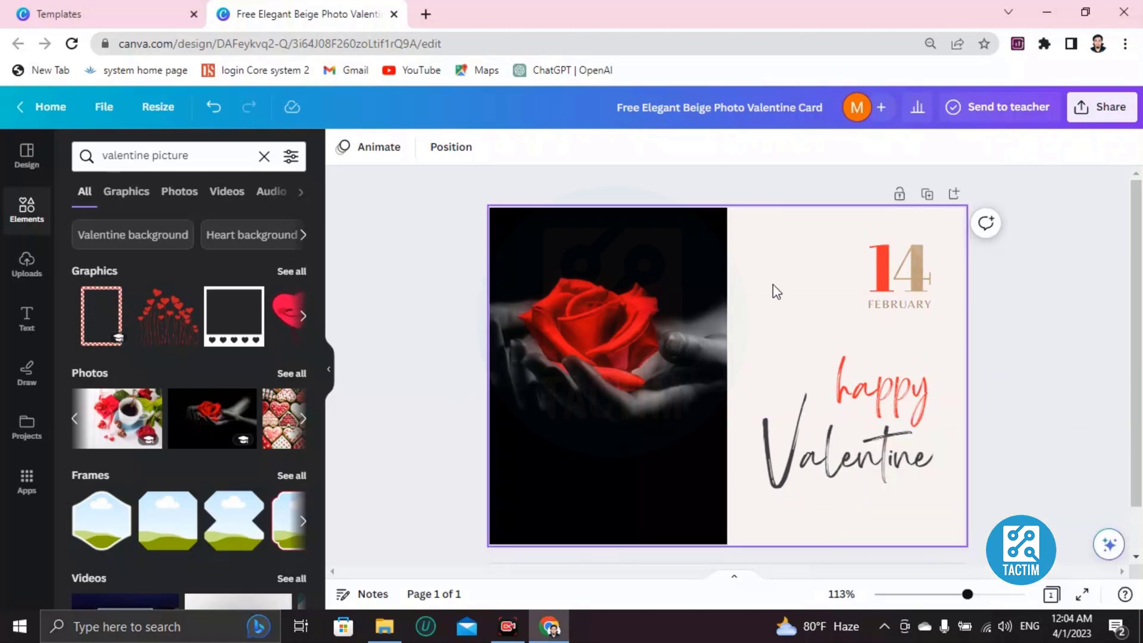
- Set the collaboration link to 'Anyone with the link' can edit and add a collaborator's e-mail
left_click(1110, 107)
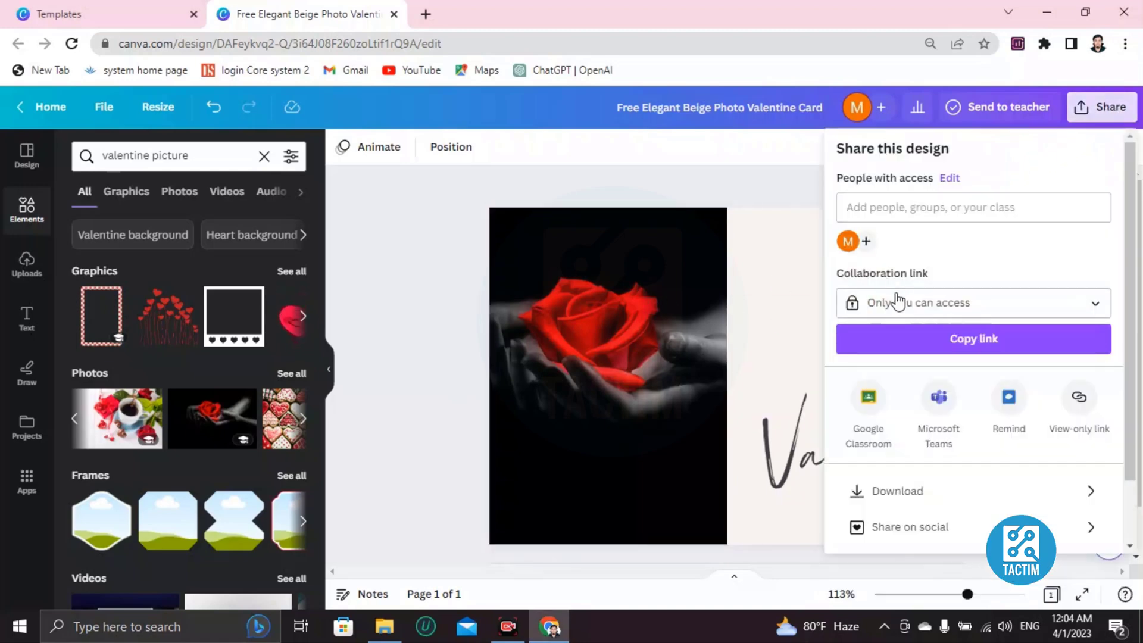
left_click(894, 302)
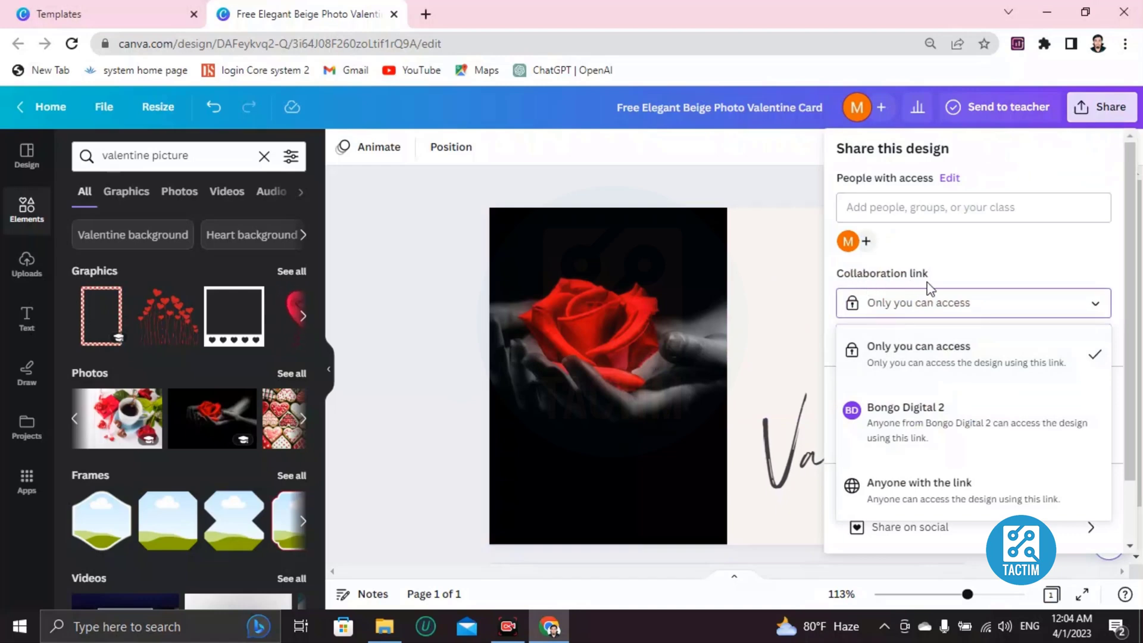
left_click(894, 489)
left_click(880, 206)
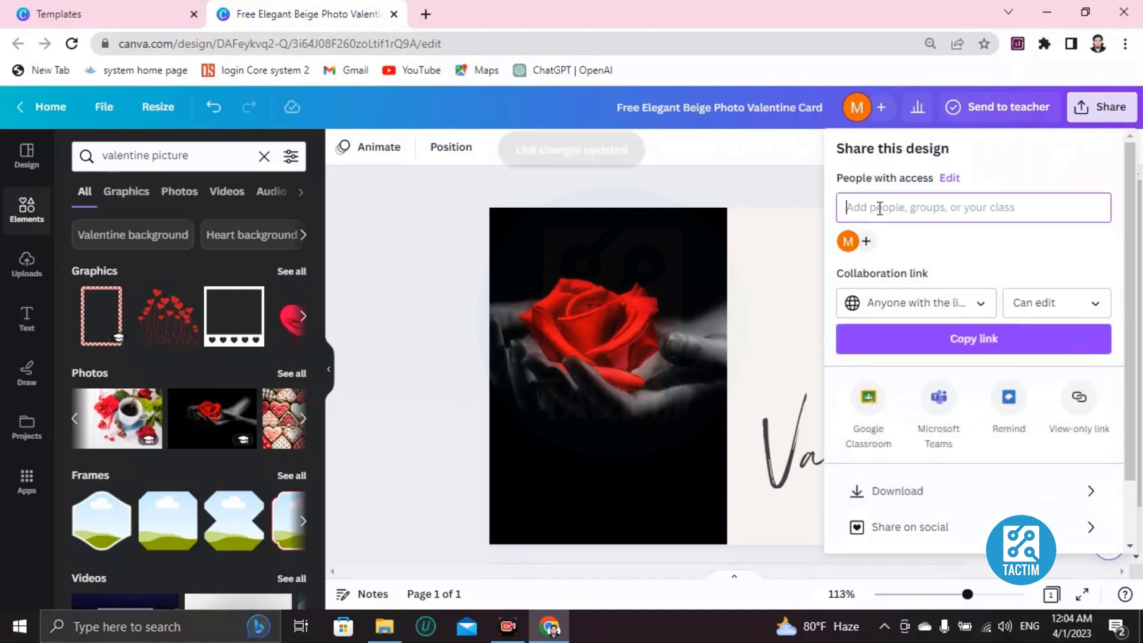
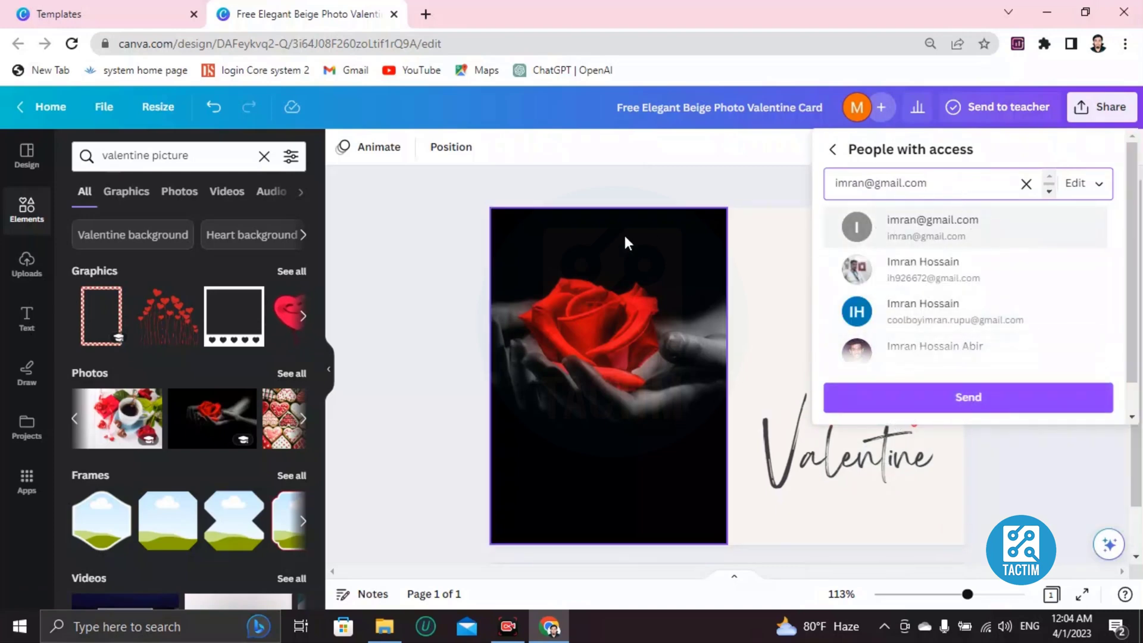
left_click(439, 249)
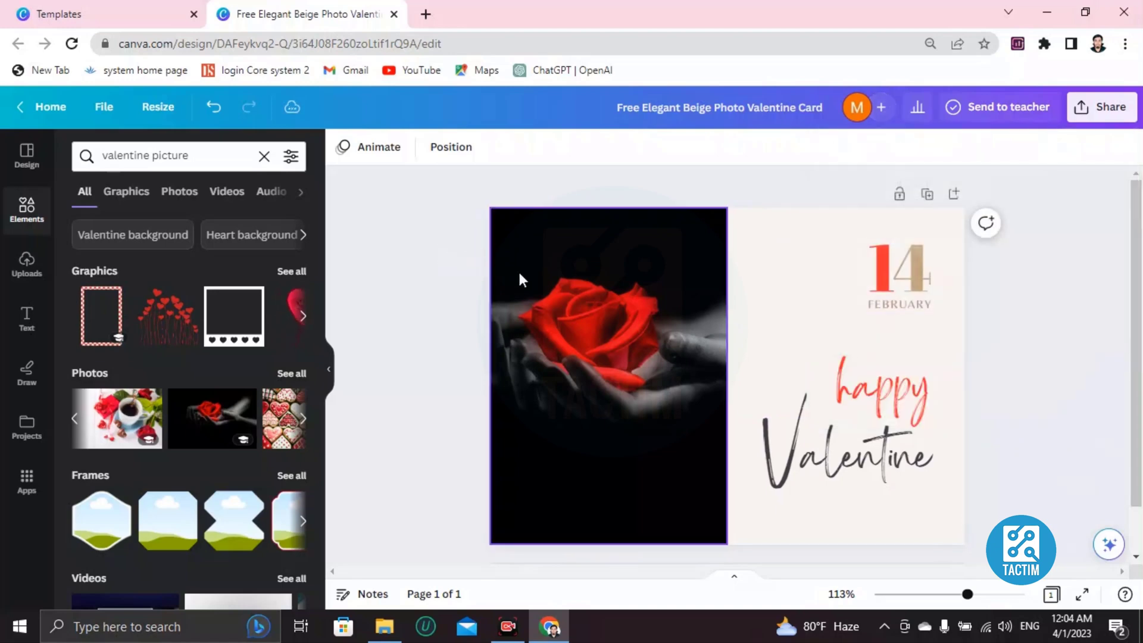